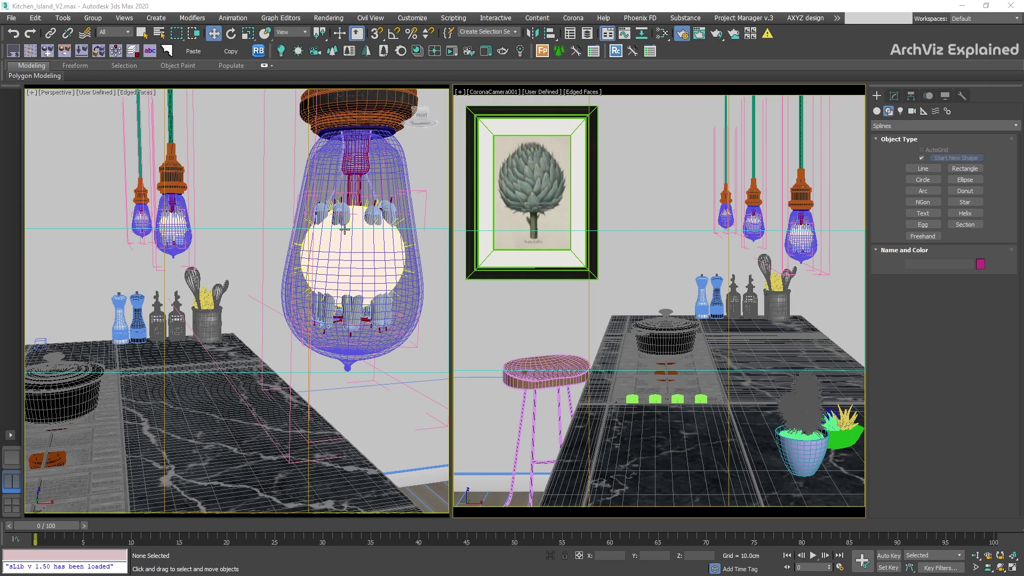
- Select the three bulb filaments using the Filaments2 named selection set
click(517, 32)
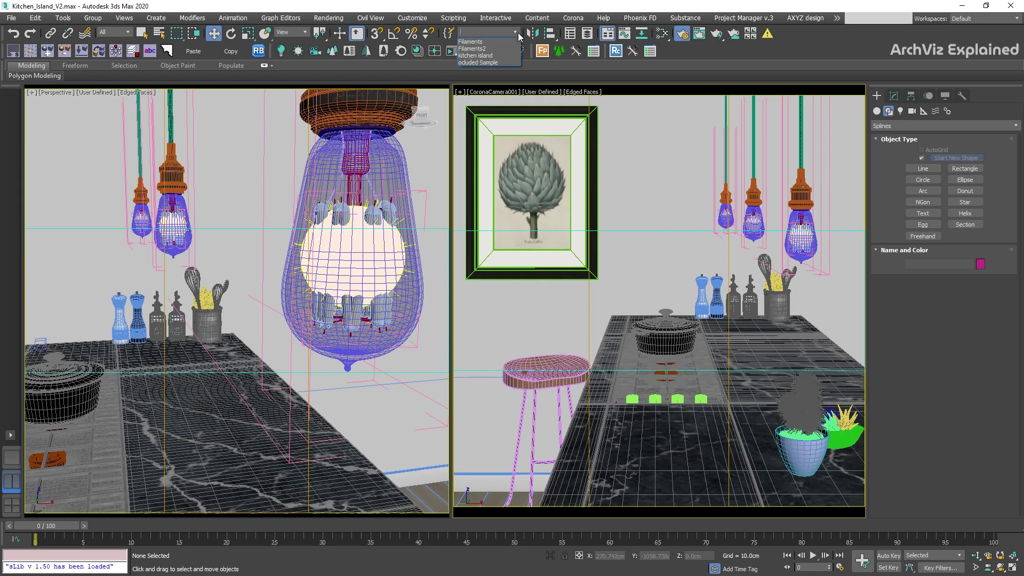
click(483, 49)
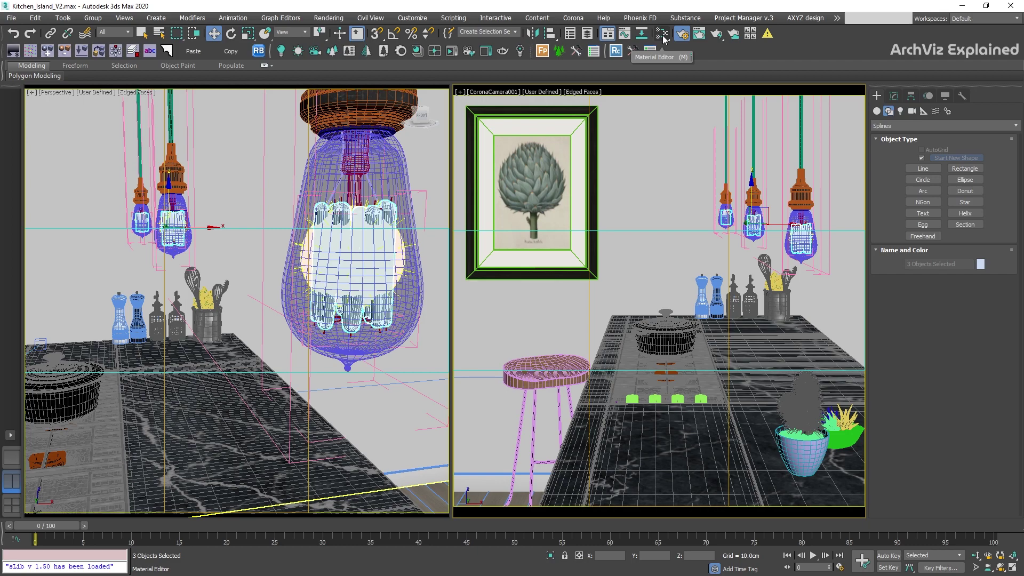
- Open the Slate Material Editor and start a Corona interactive render limited to a region around the bulbs
click(663, 36)
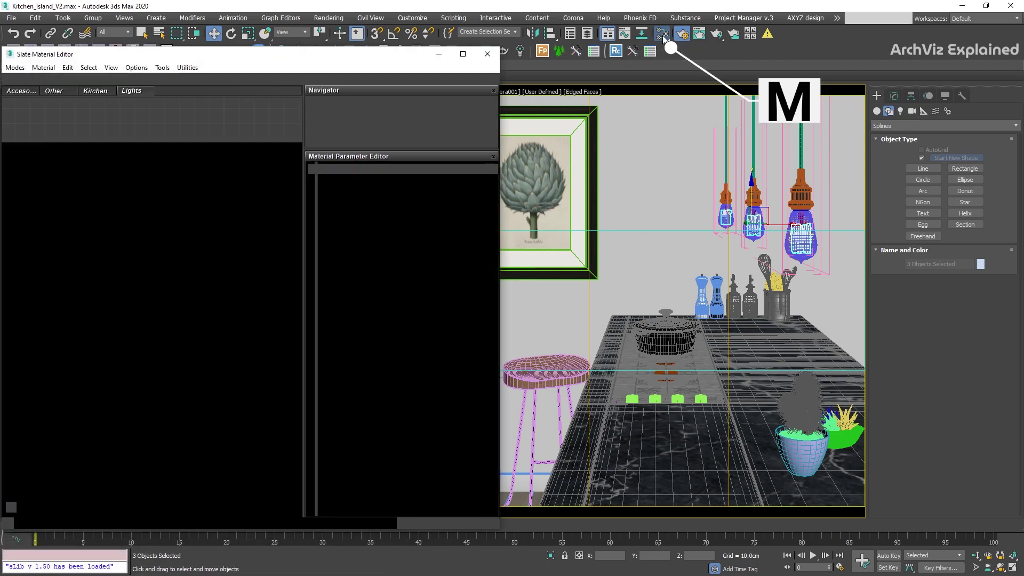
key(F10)
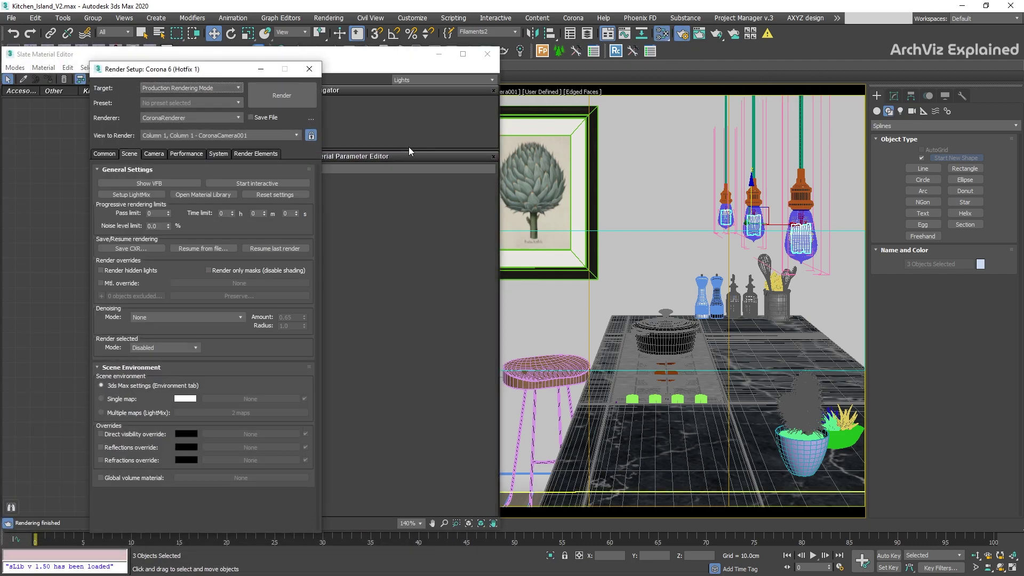
click(269, 184)
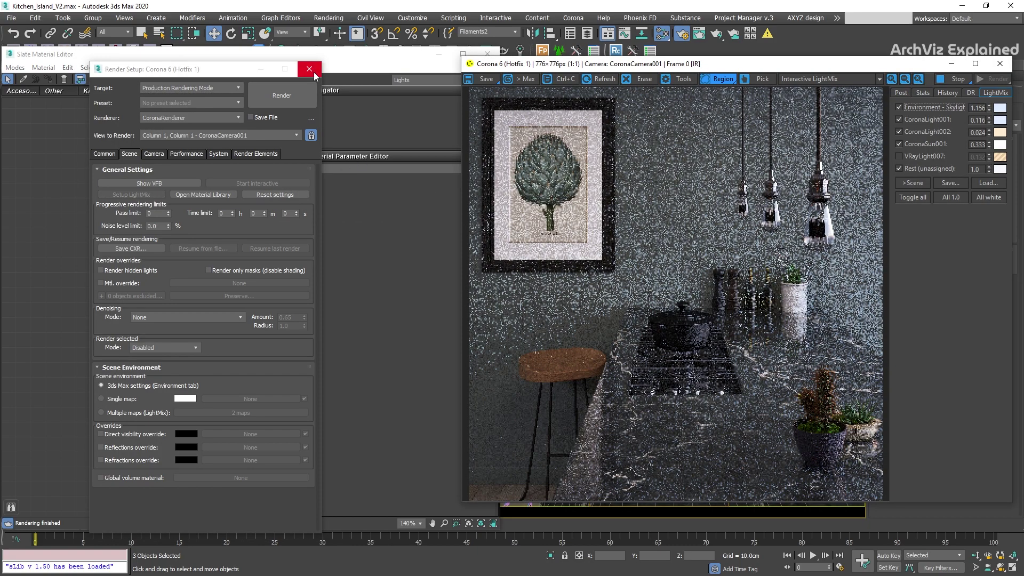
click(314, 74)
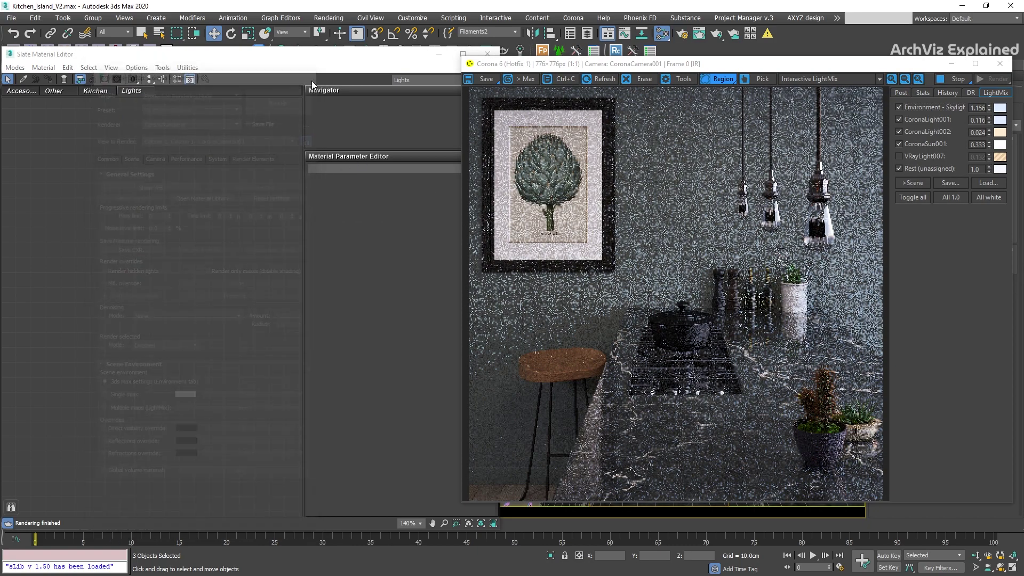
drag(717, 134, 864, 283)
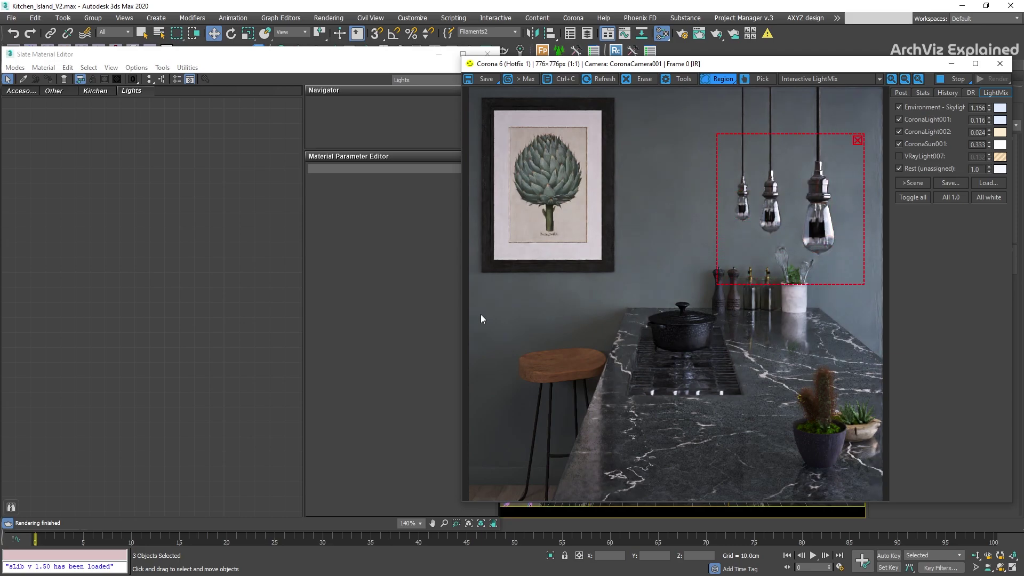
- Create a new CoronaLightMtl node in the Slate view
right_click(147, 226)
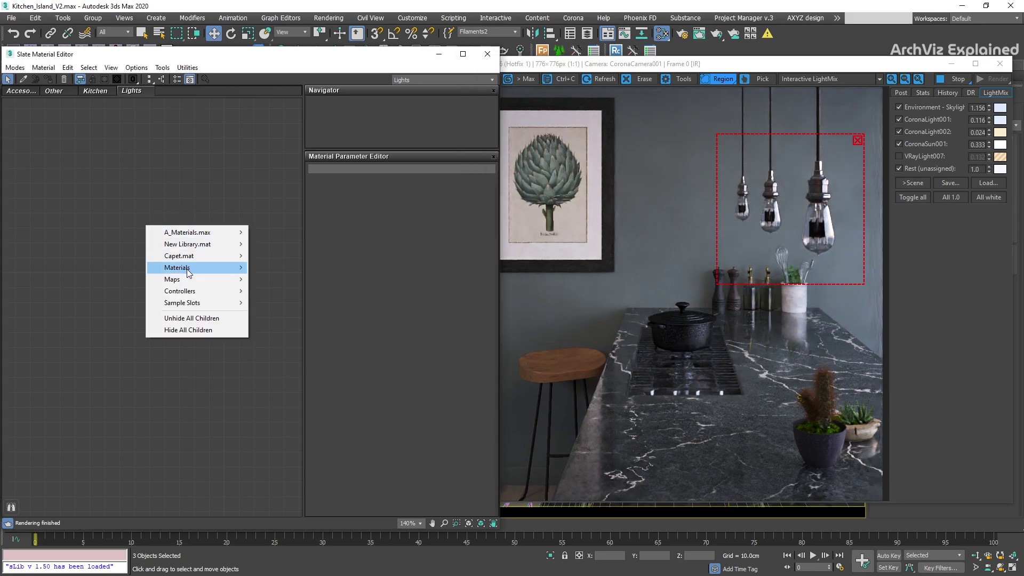
mouse_move(191, 272)
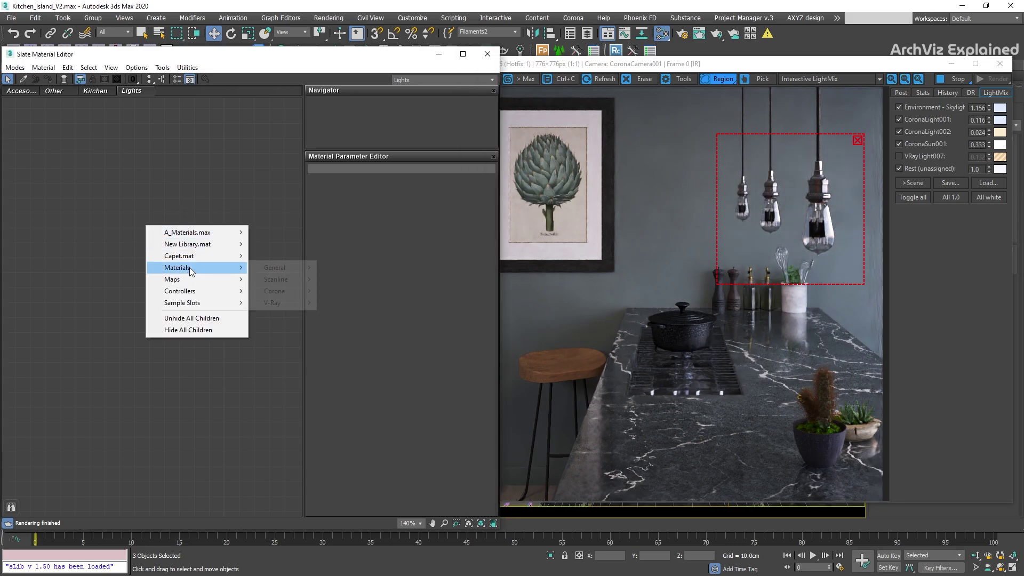
mouse_move(280, 295)
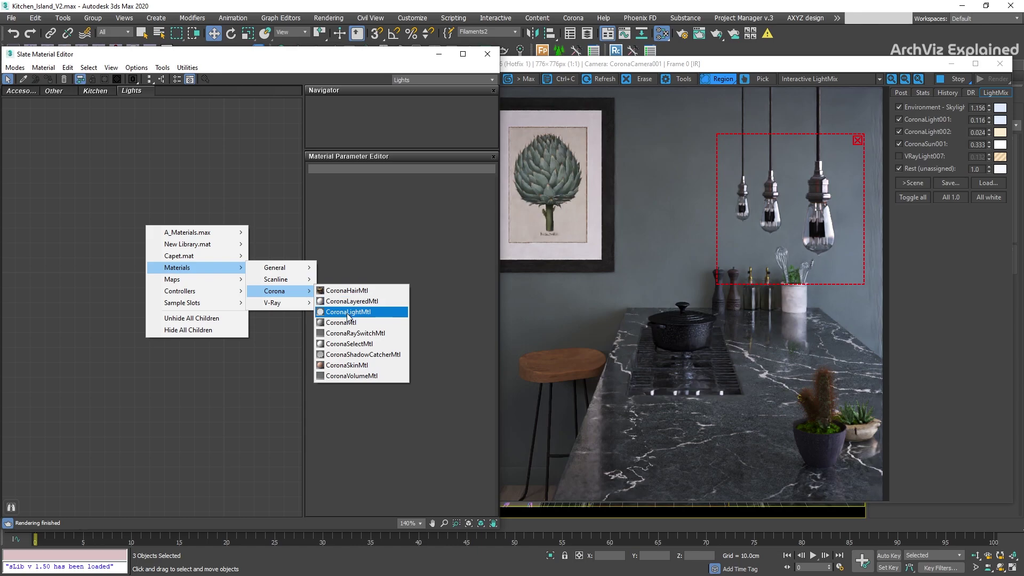
click(336, 311)
- Assign the CoronaLightMtl to the selected filaments and show its parameters
click(137, 235)
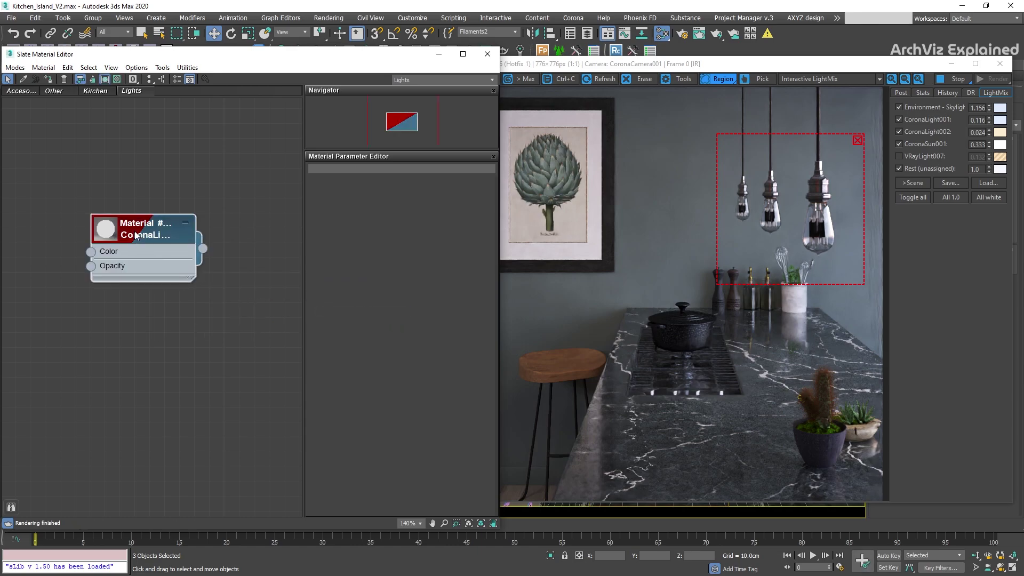
right_click(135, 232)
click(159, 252)
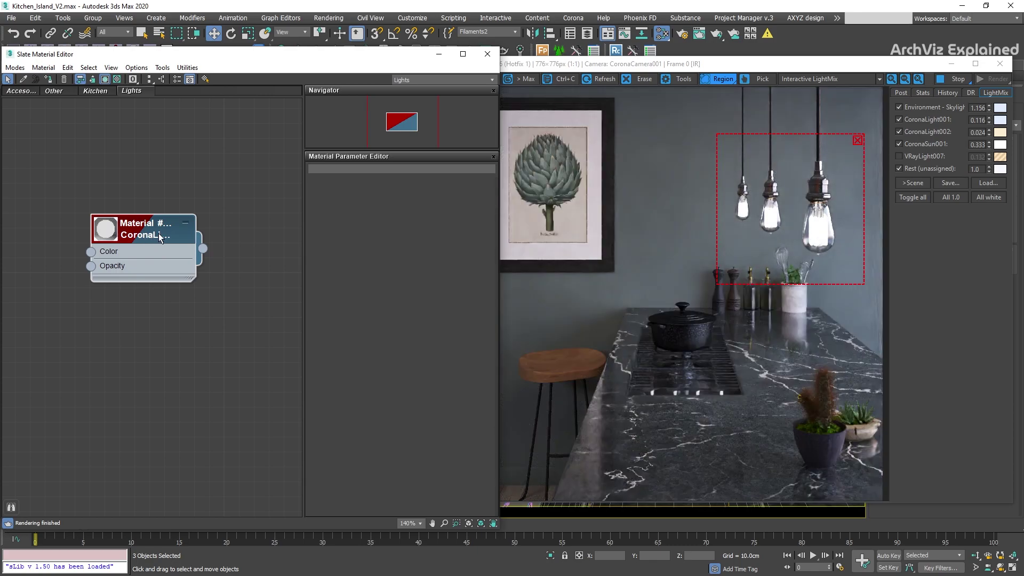
double_click(159, 236)
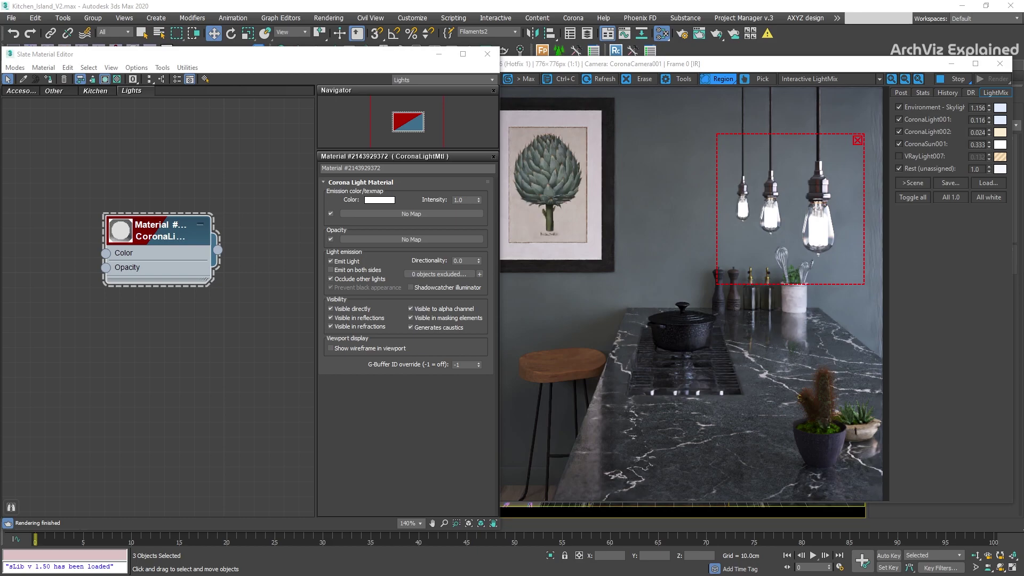
- Preview Bloom and Glare in the VFB Post tab, then turn them back off
click(901, 92)
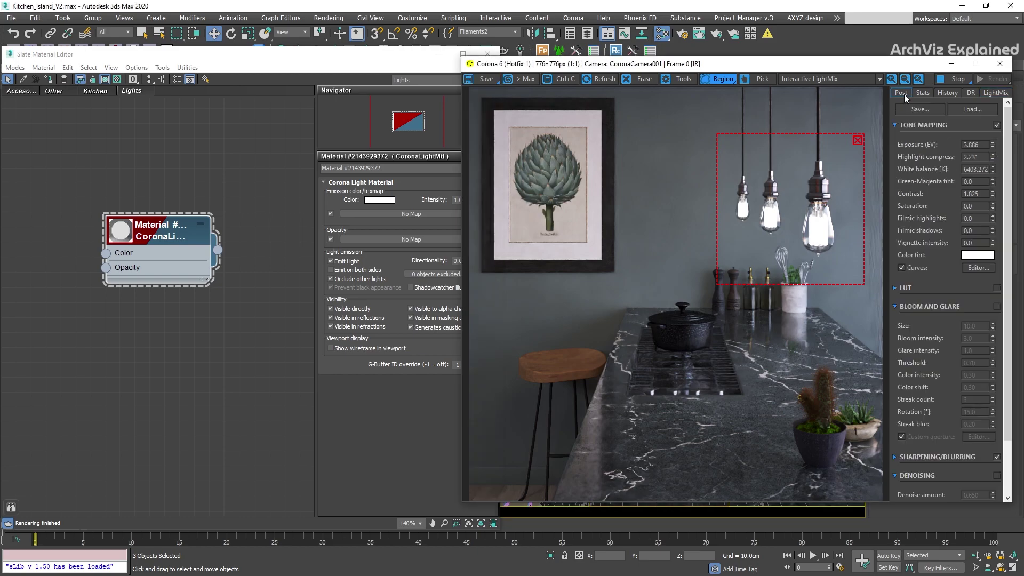
click(996, 307)
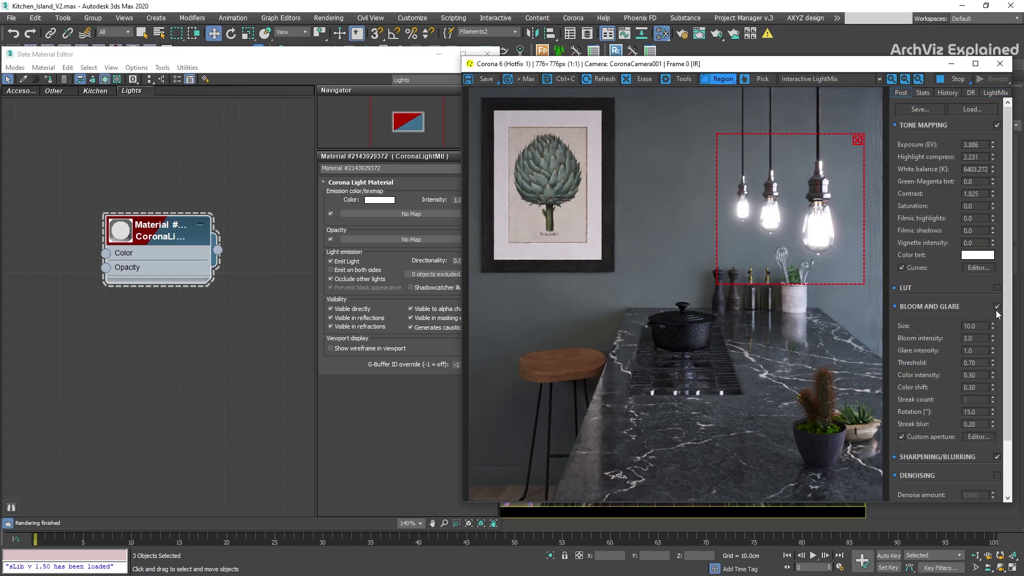
click(996, 308)
click(995, 93)
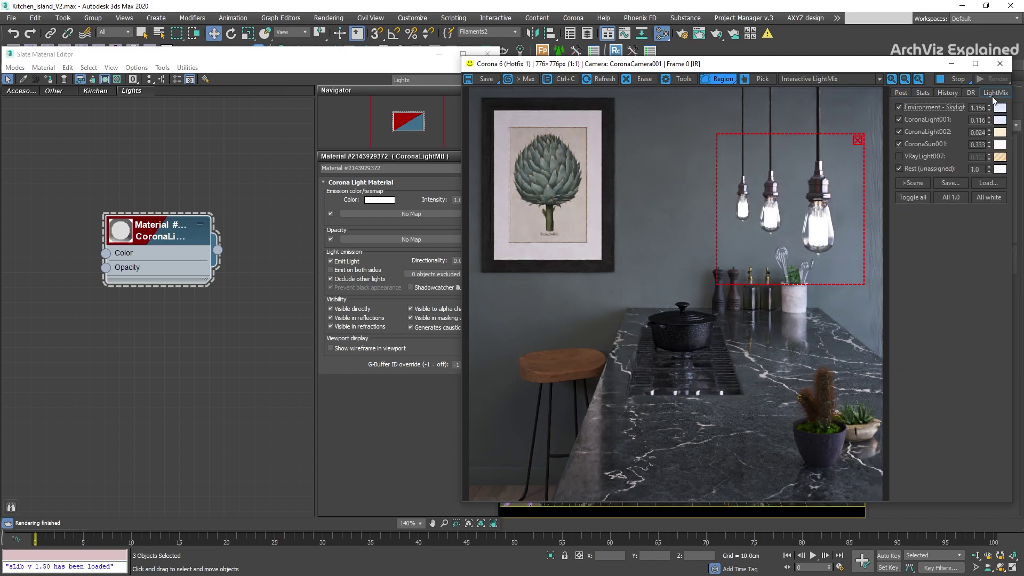
- Set the light material's emission colour to orange FF8A16
click(164, 253)
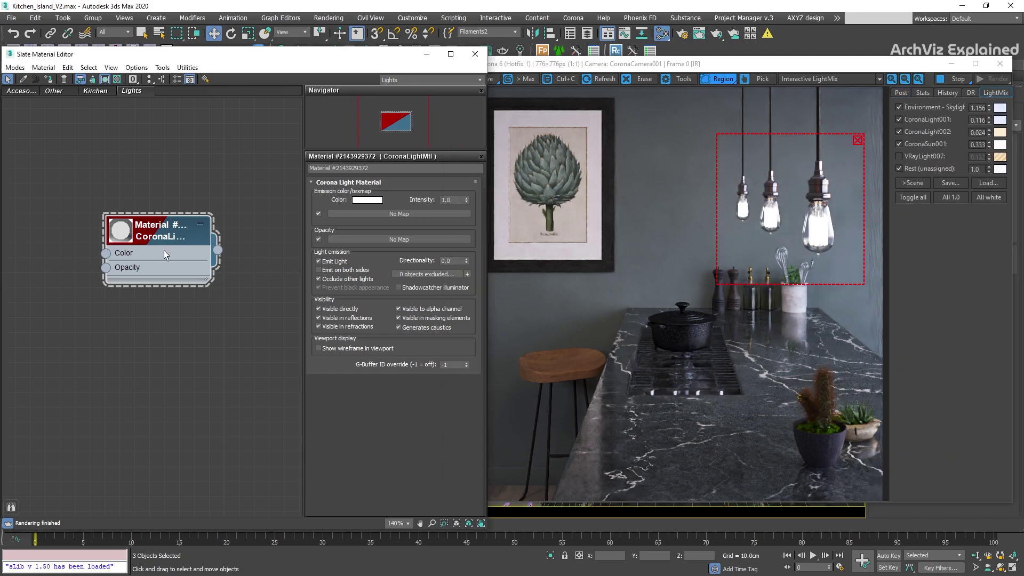
click(364, 201)
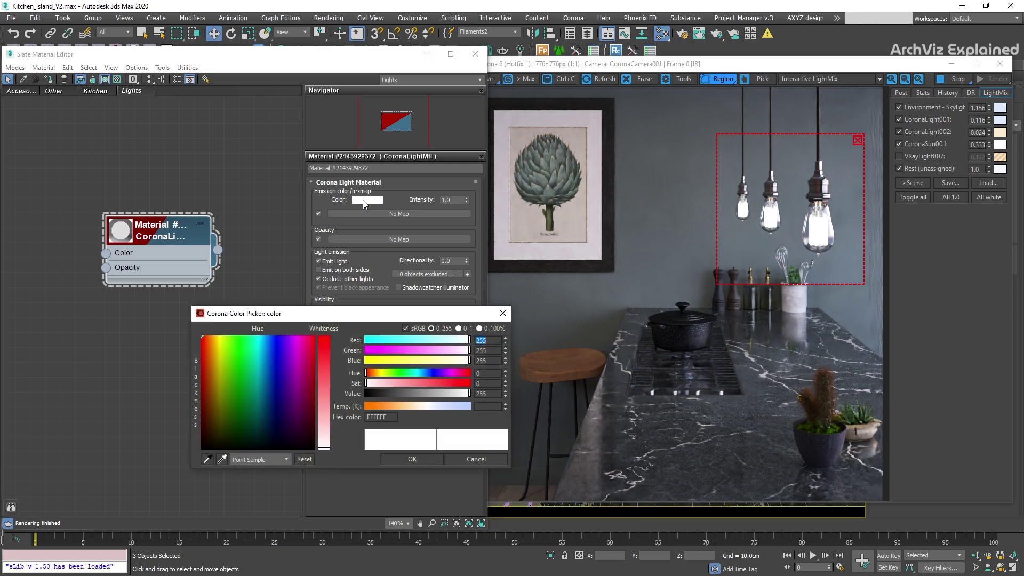
click(386, 408)
click(276, 350)
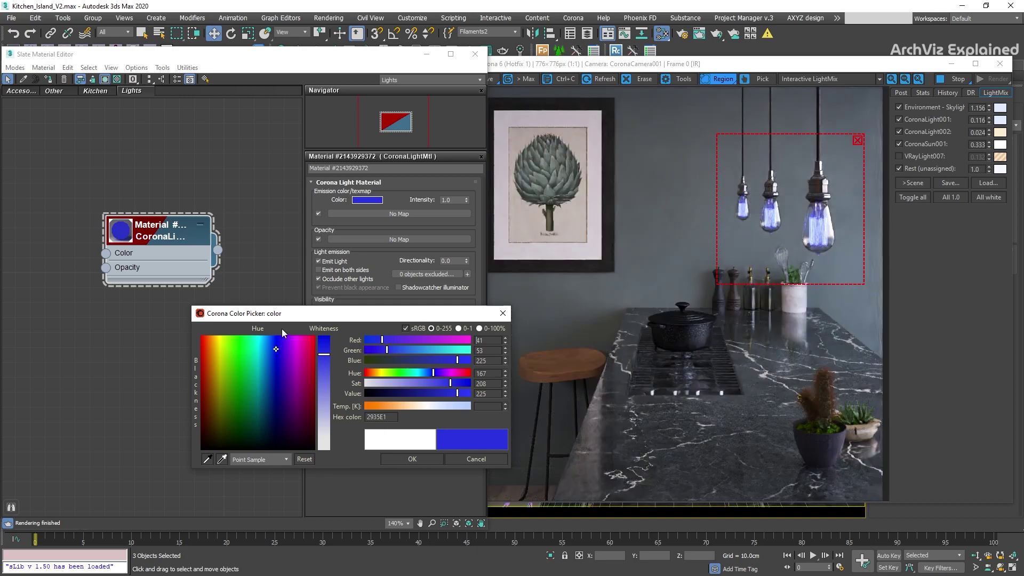
click(296, 386)
click(379, 406)
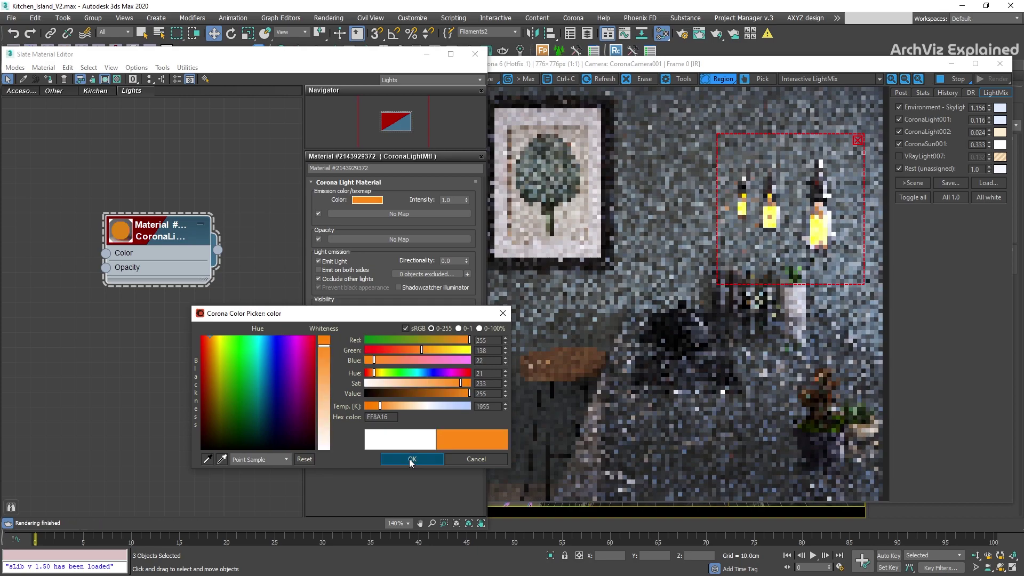
- Confirm the orange emission colour and connect a Falloff map to the emission colour
click(412, 459)
drag(178, 236, 252, 237)
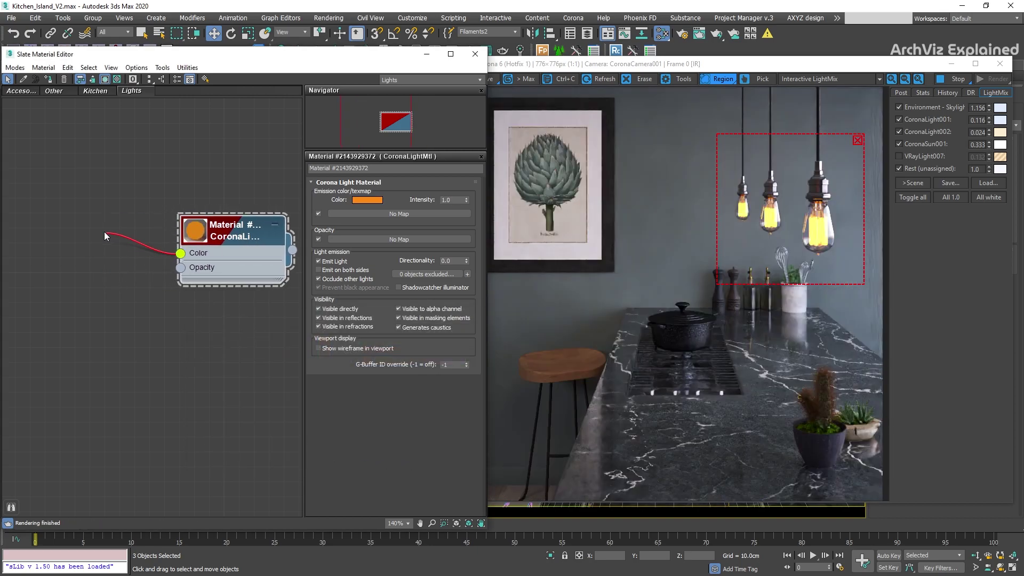
drag(104, 231, 104, 231)
mouse_move(138, 251)
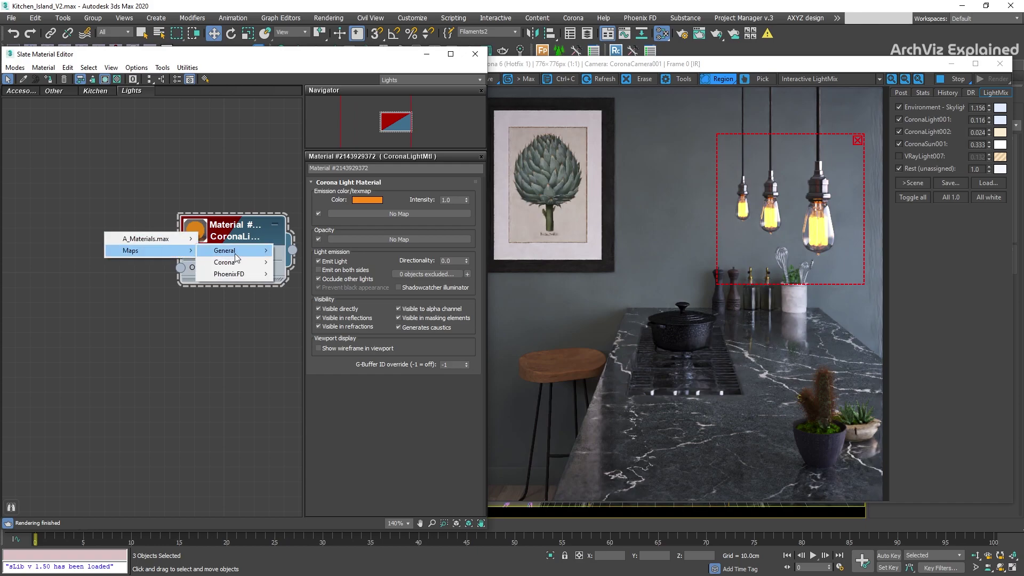
mouse_move(236, 256)
click(292, 199)
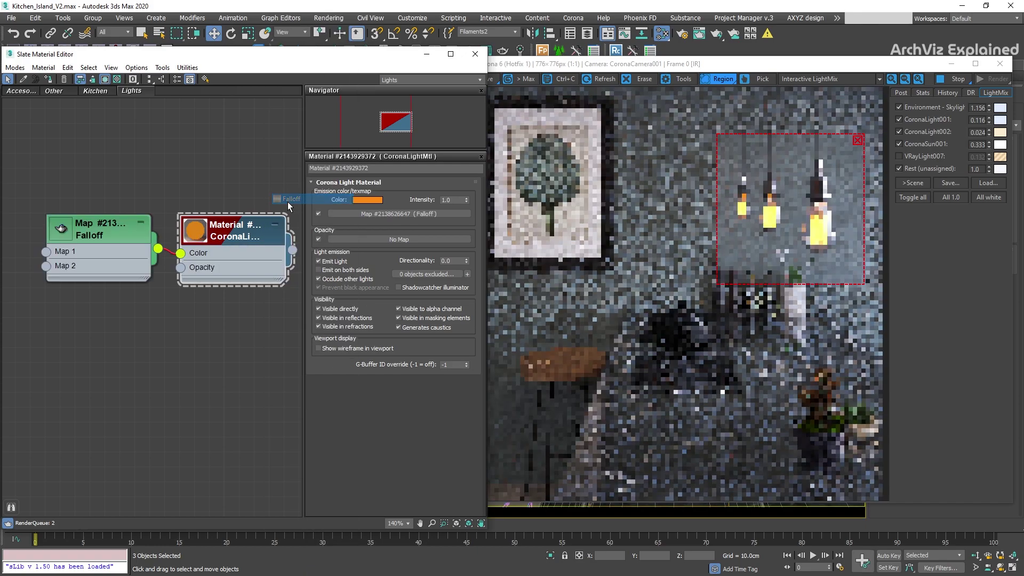
click(123, 226)
double_click(114, 216)
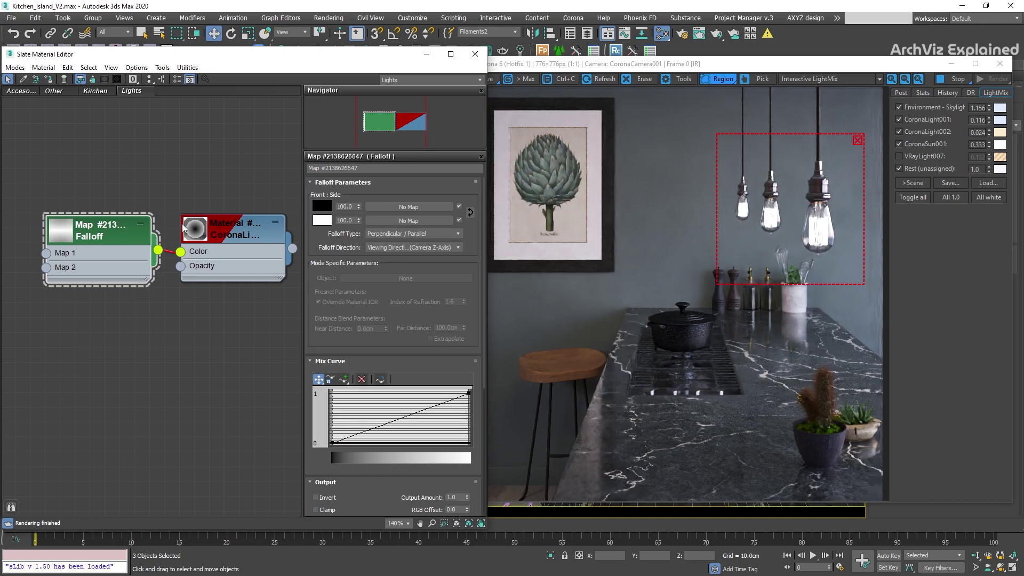
- Set the Falloff colours to a light orange and a warm 1901 K dark orange
click(326, 208)
click(402, 407)
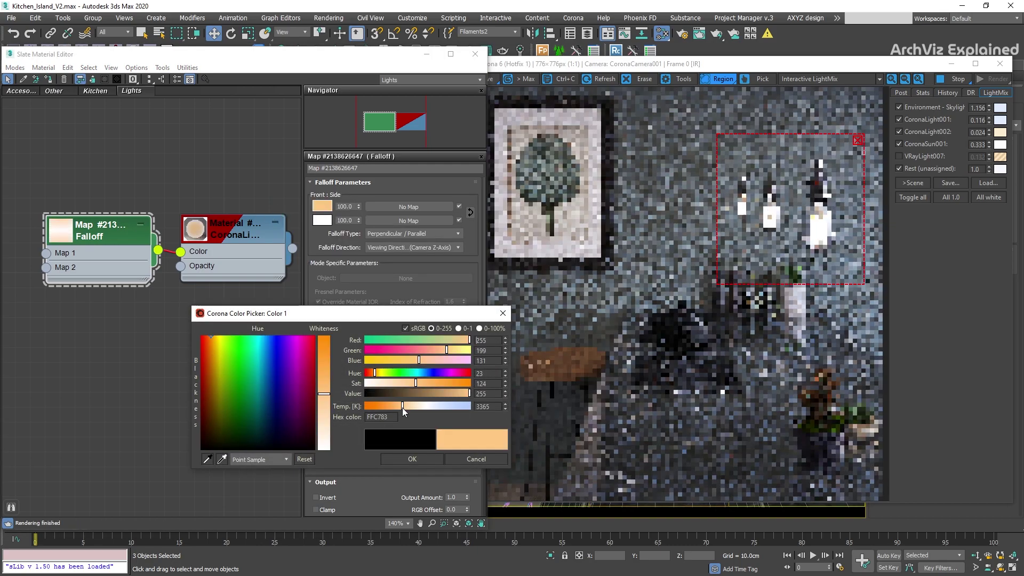
click(439, 458)
click(322, 220)
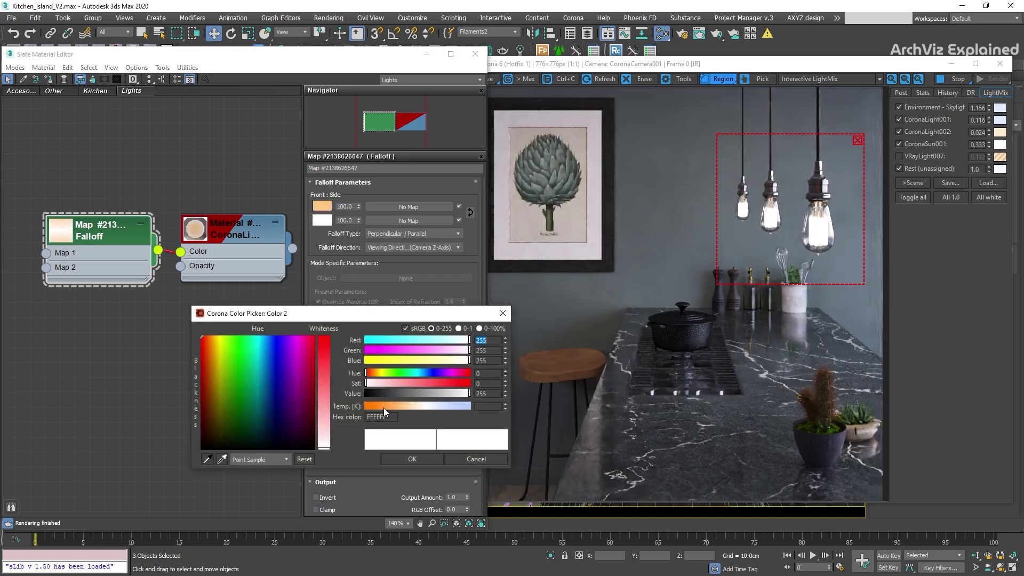
drag(383, 408, 379, 408)
click(419, 458)
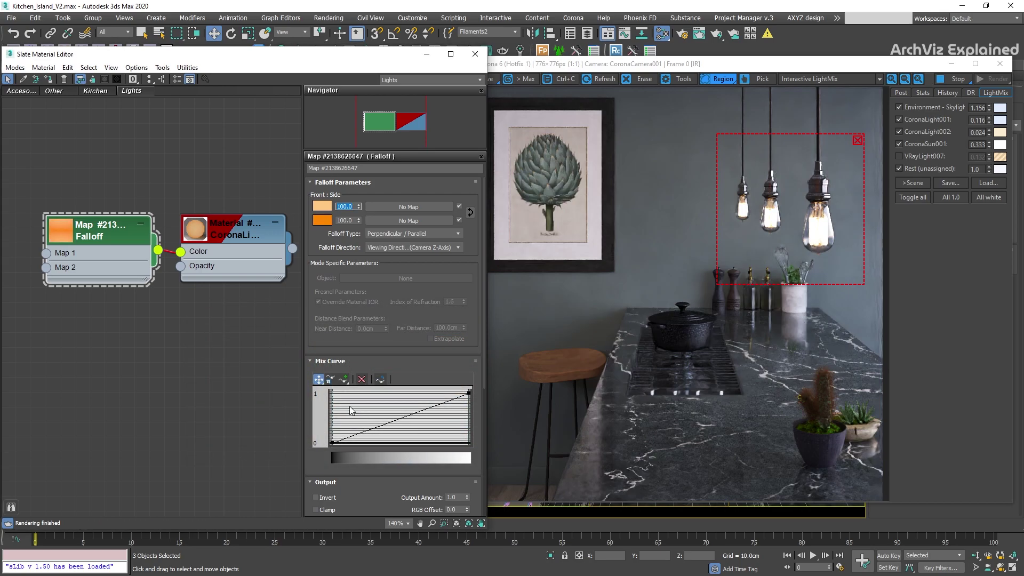
- Make both Falloff mix curve points Bezier-Corner and bow the curve upward
right_click(332, 443)
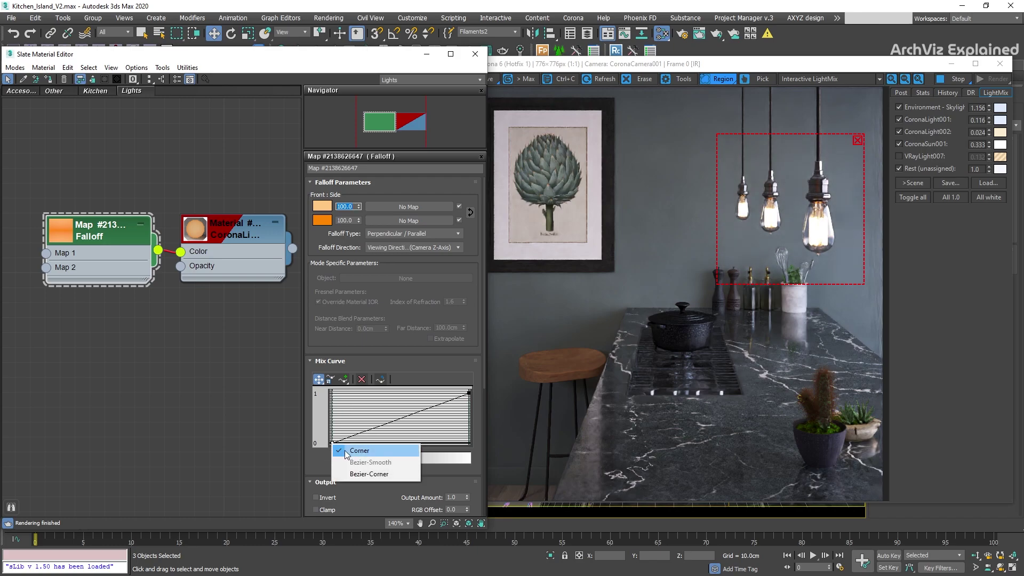
click(369, 473)
drag(365, 438, 341, 397)
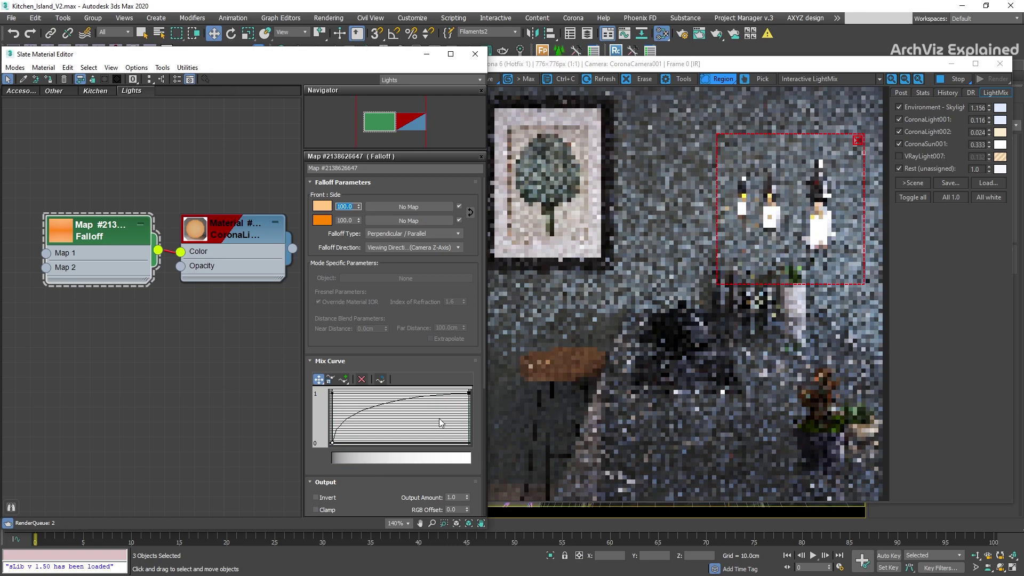
right_click(470, 393)
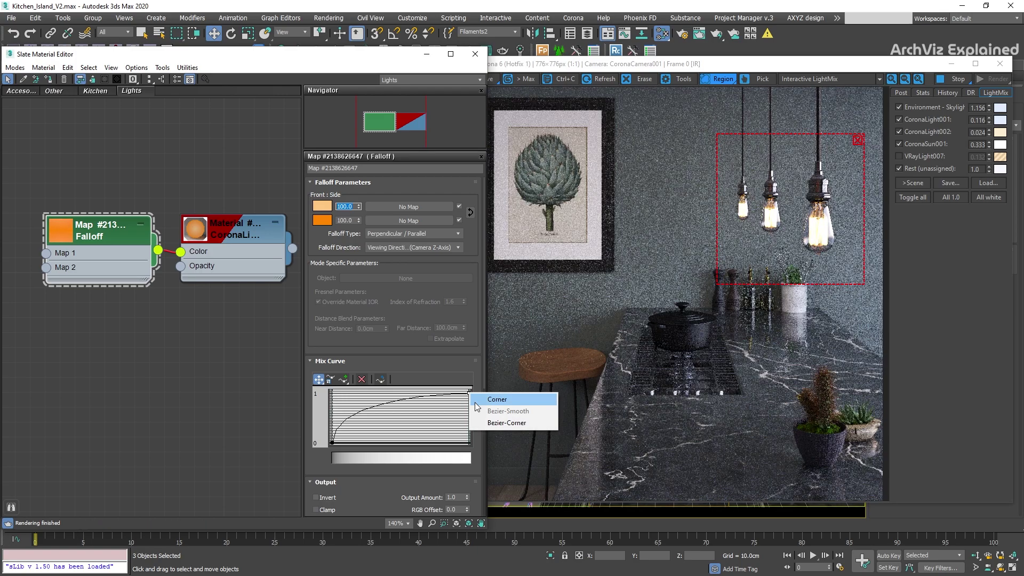
click(495, 424)
drag(435, 407, 253, 338)
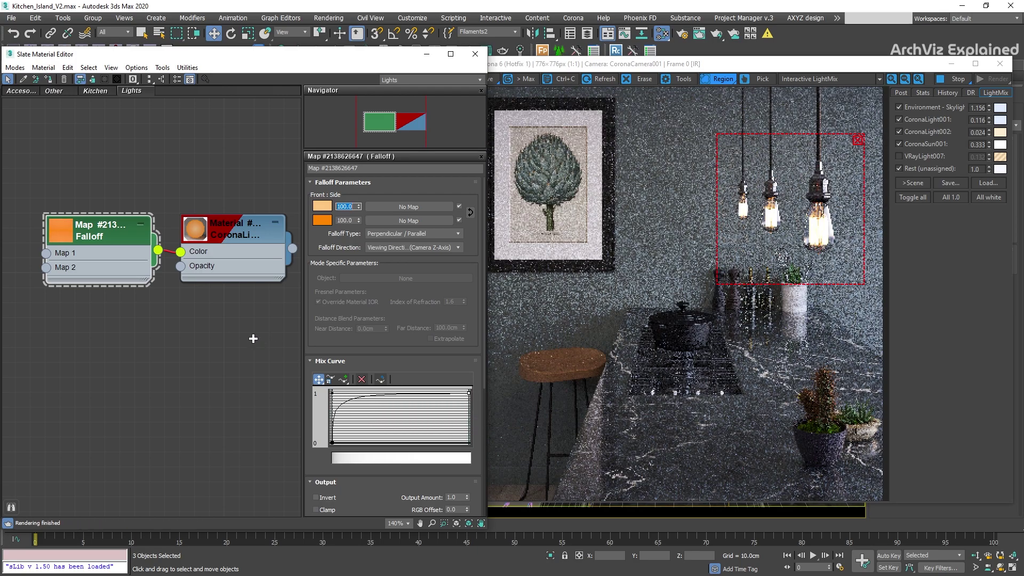
- Compare the render with the emission-colour Falloff map disabled and re-enabled
drag(93, 229, 66, 184)
click(272, 241)
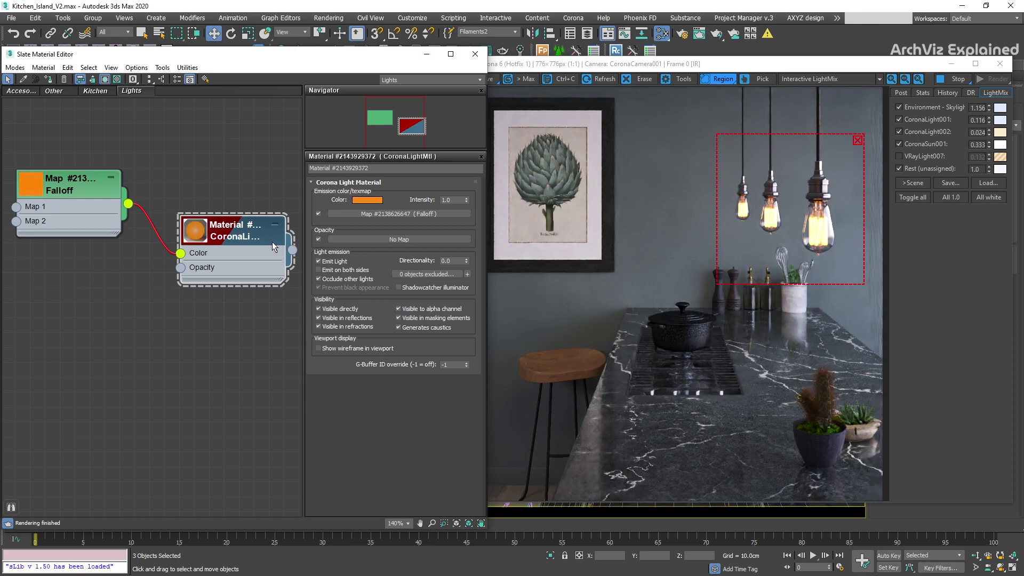
click(319, 213)
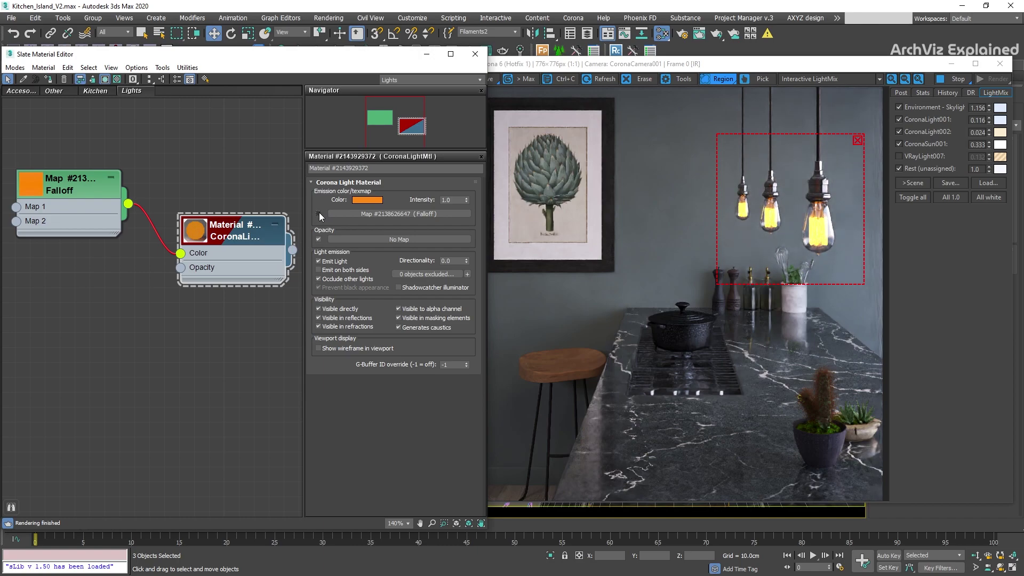
click(319, 214)
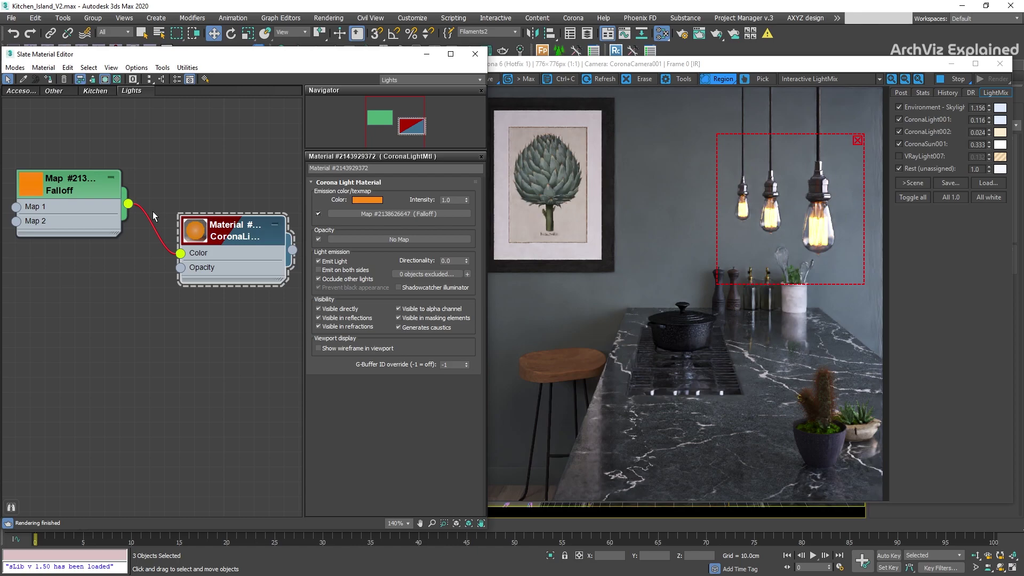
- Copy the Falloff map, set its colours to white and black, and wire it to Opacity
shift+drag(42, 190, 78, 300)
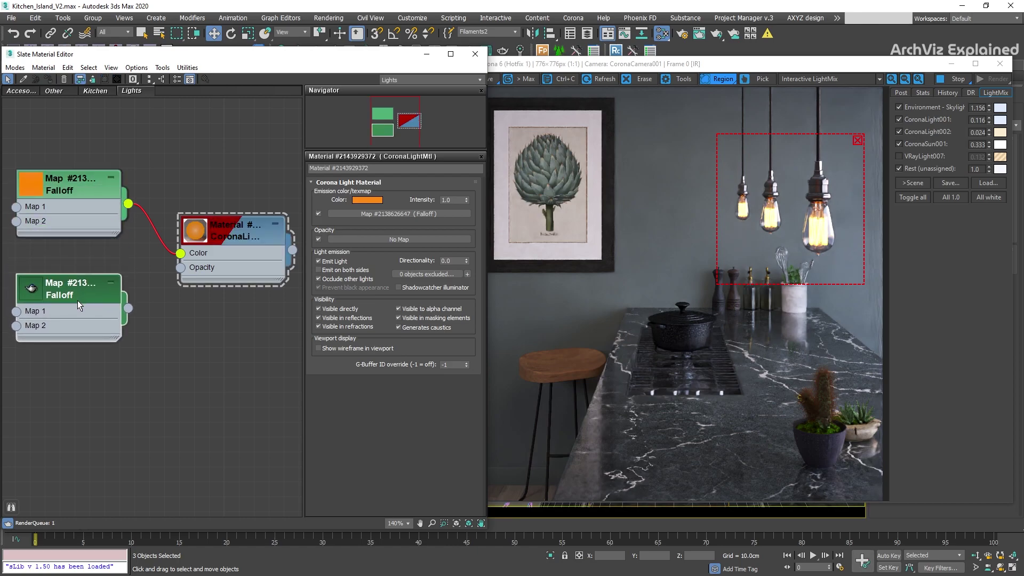
double_click(81, 292)
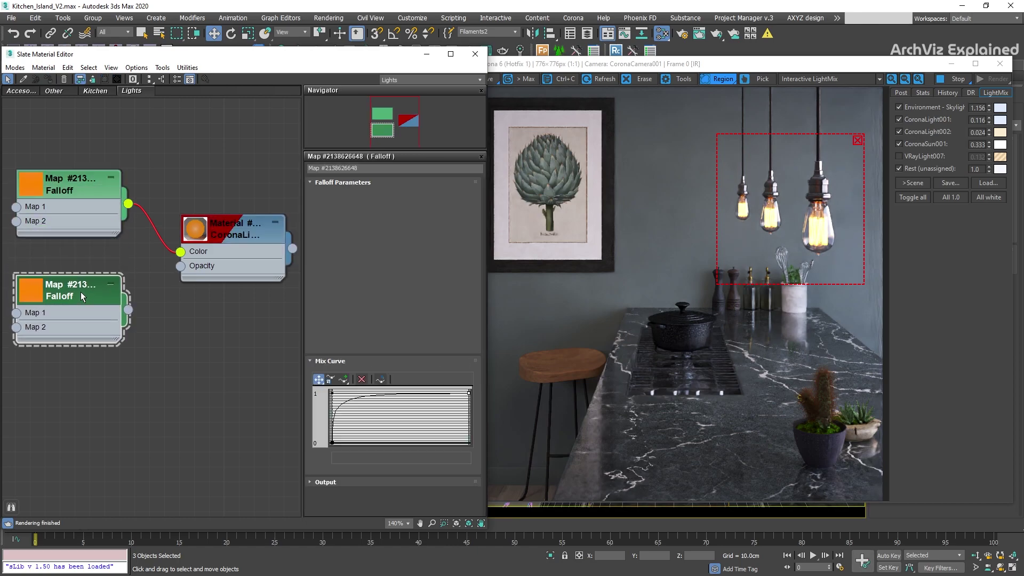
click(327, 207)
drag(402, 385, 337, 386)
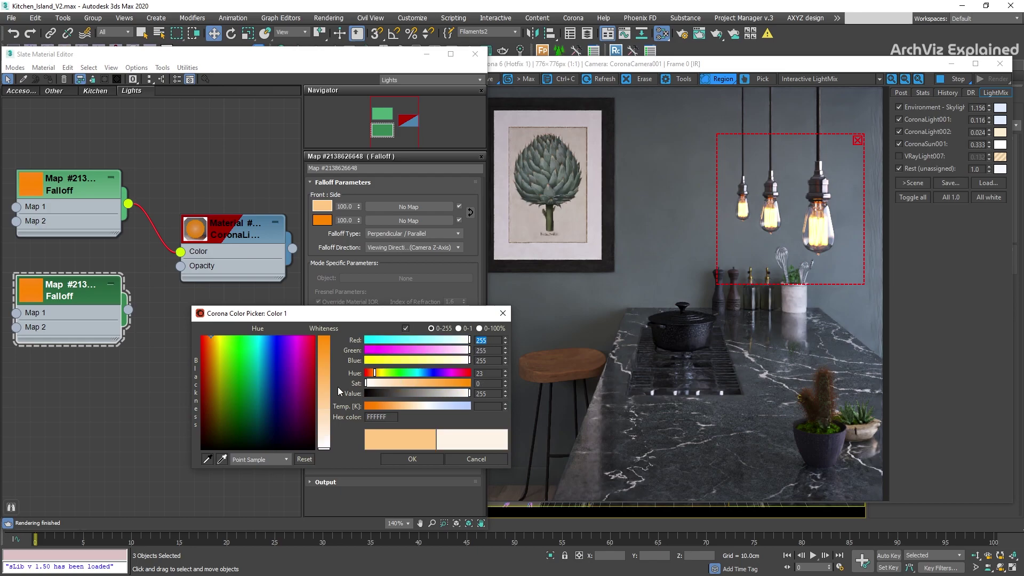
click(412, 459)
click(318, 222)
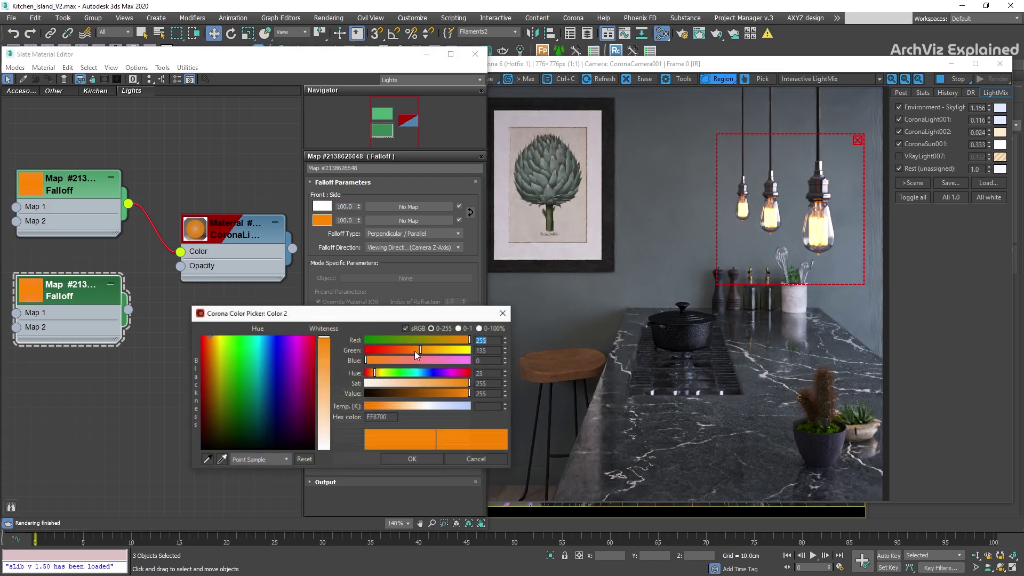
drag(387, 392, 323, 398)
click(427, 461)
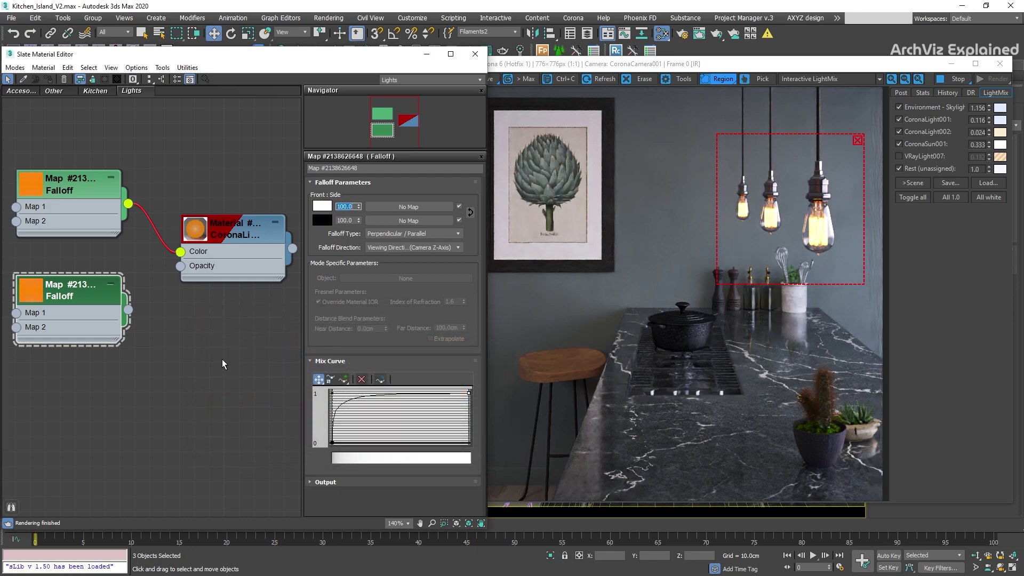
drag(128, 310, 181, 267)
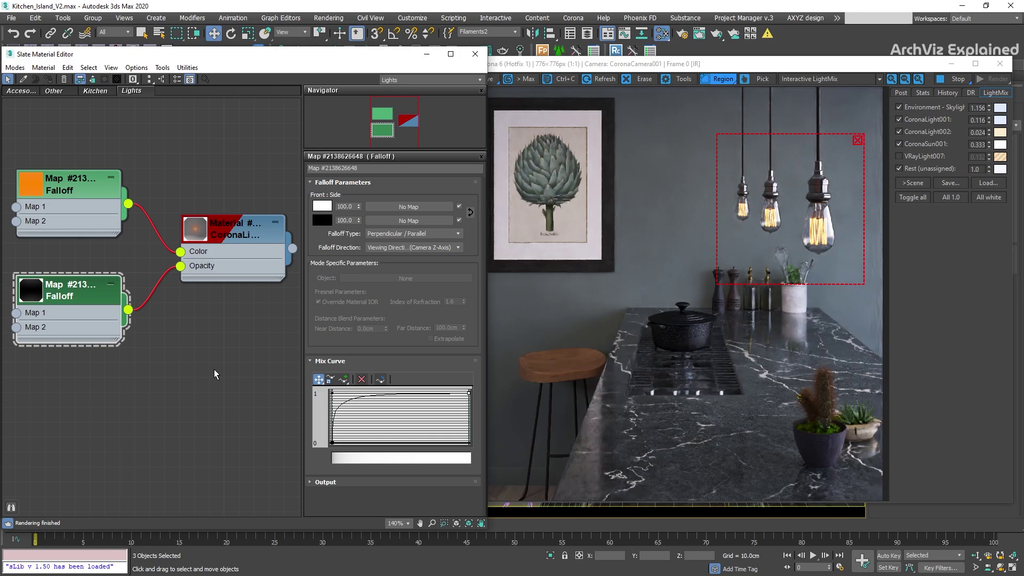
double_click(232, 229)
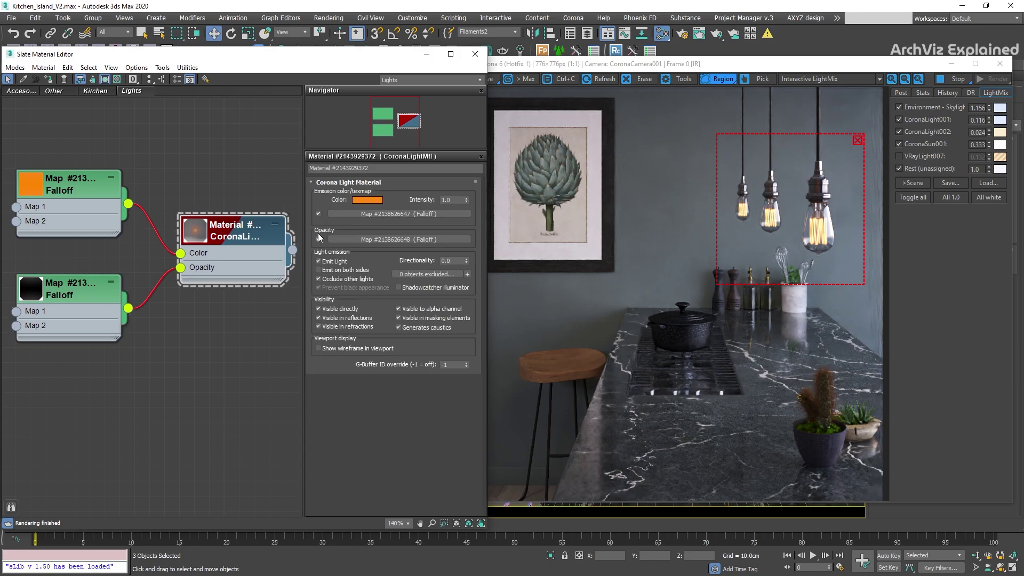
- Check the opacity map's effect, then select and unhide the occluded Sample tube light
click(319, 240)
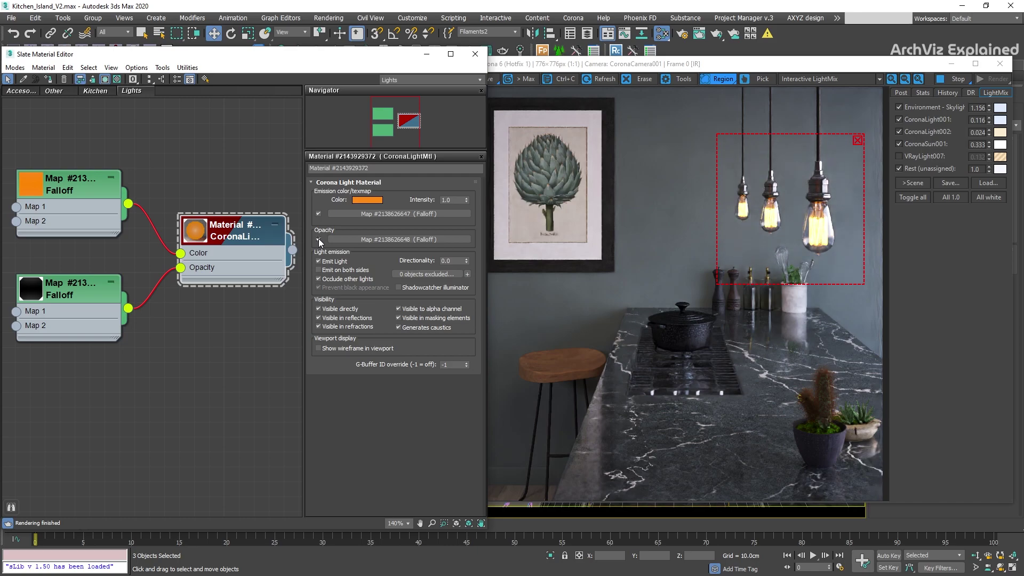
click(319, 239)
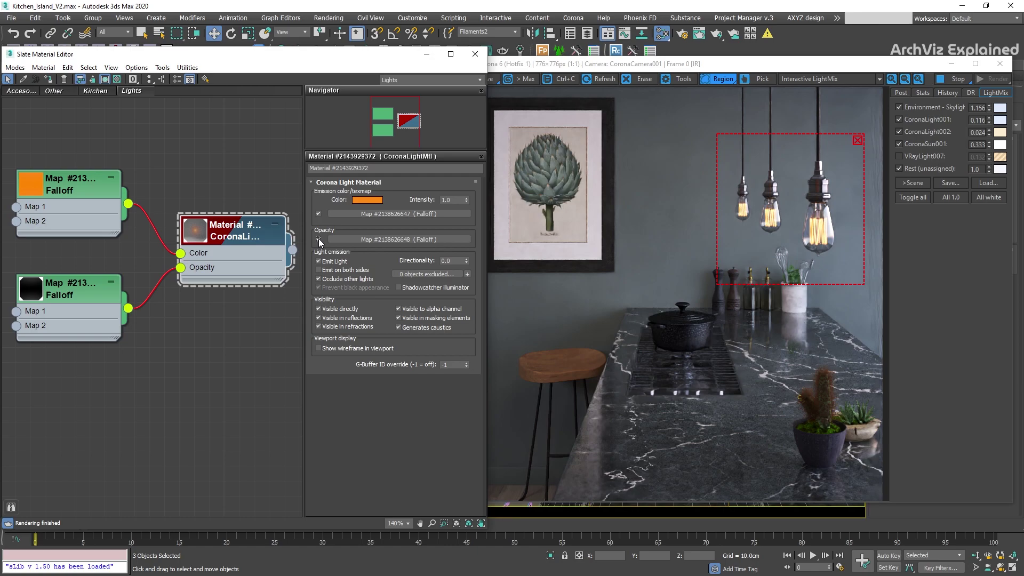
click(515, 31)
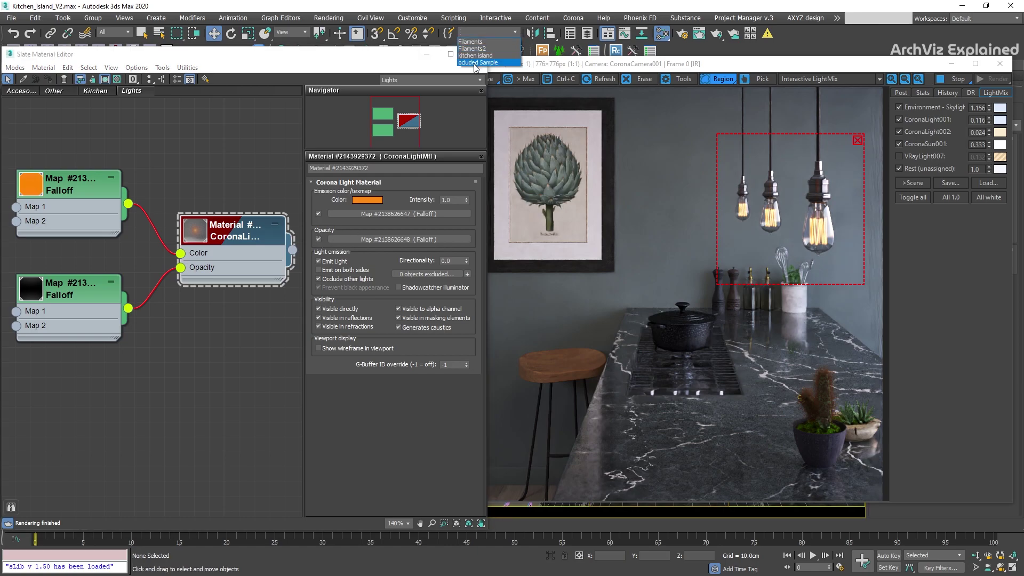
click(476, 62)
click(554, 308)
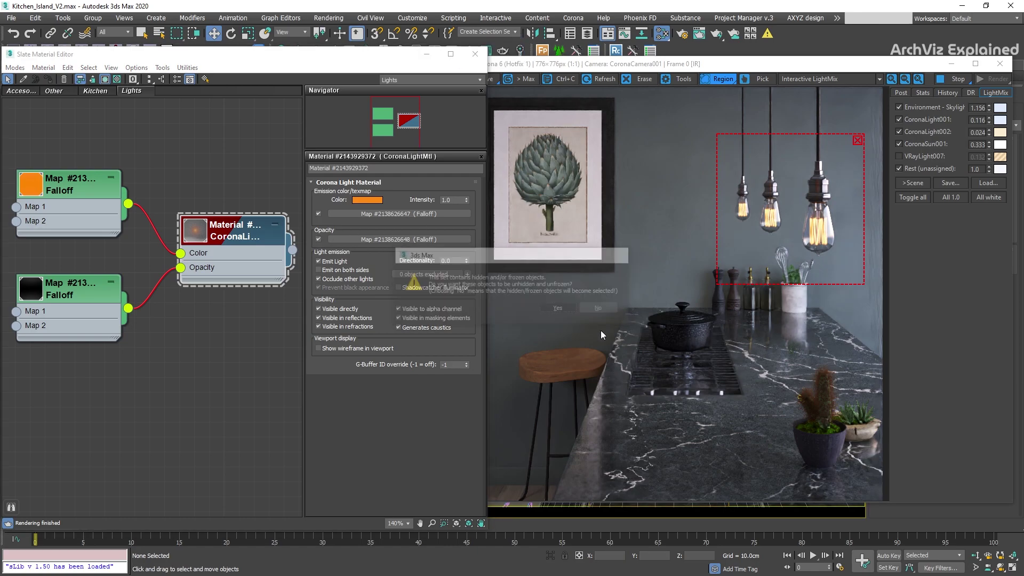
- Compare the render with the Opacity and emission maps toggled, leaving both enabled
click(318, 239)
click(318, 240)
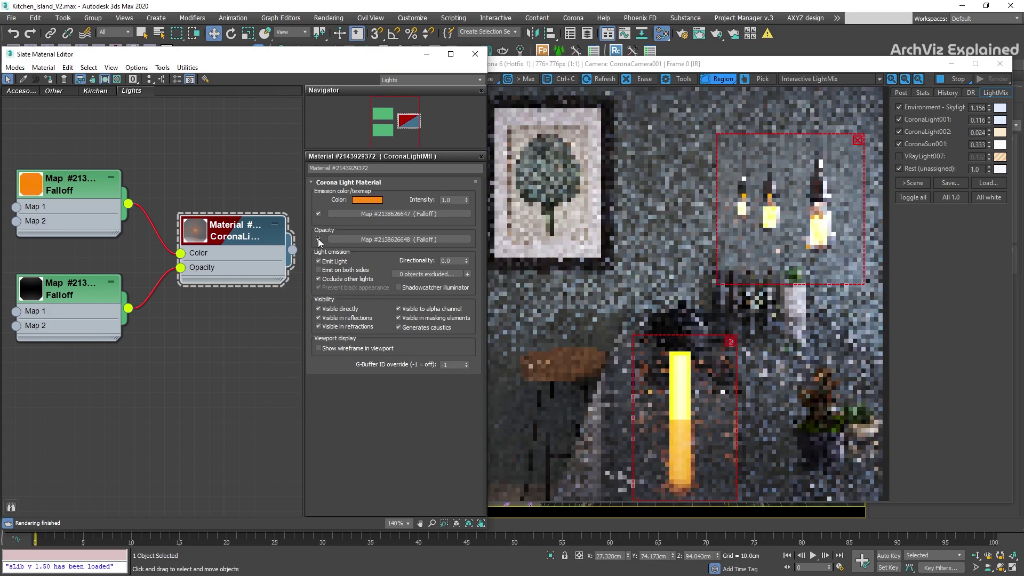
click(318, 213)
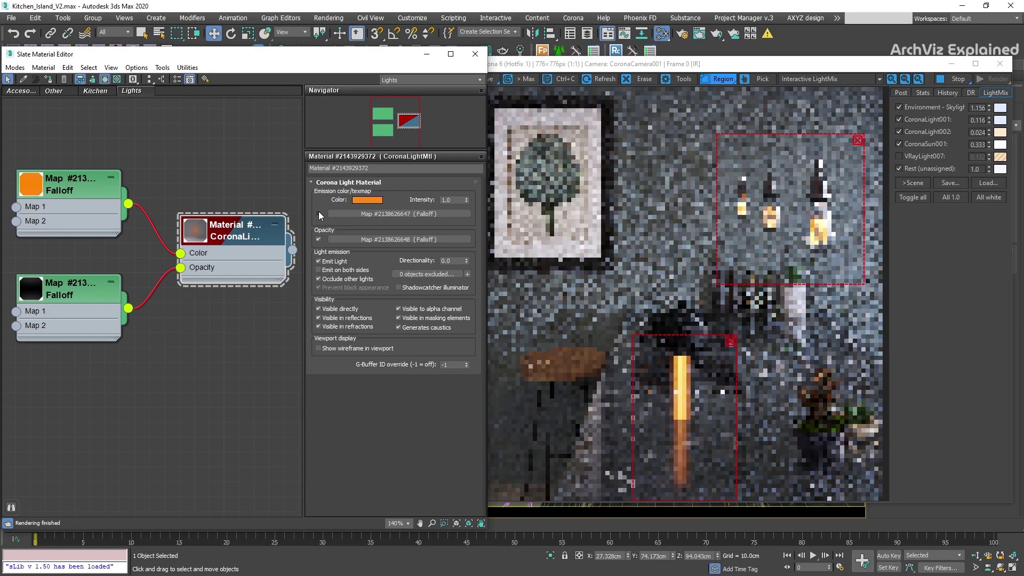
click(319, 240)
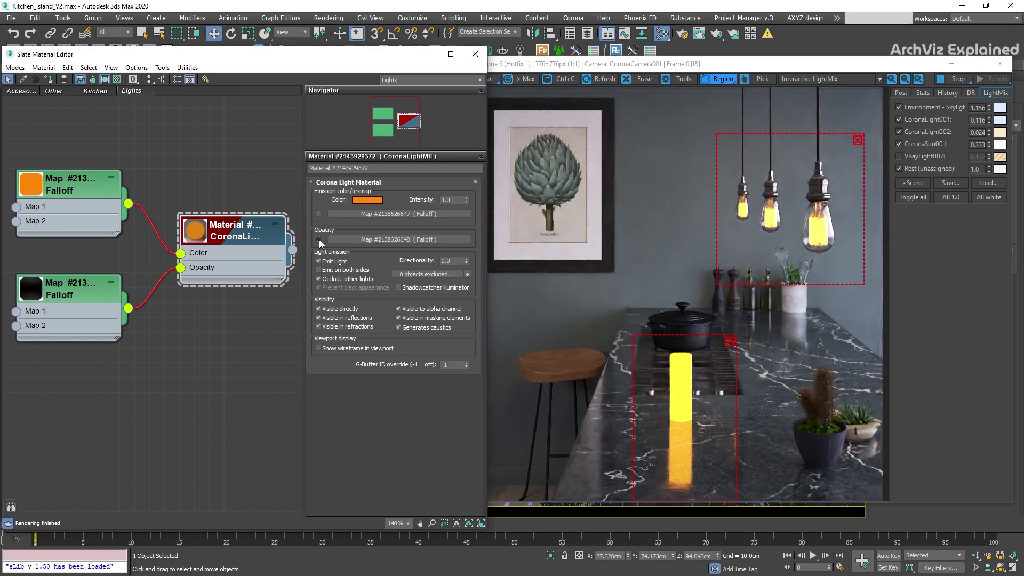
click(318, 240)
click(319, 214)
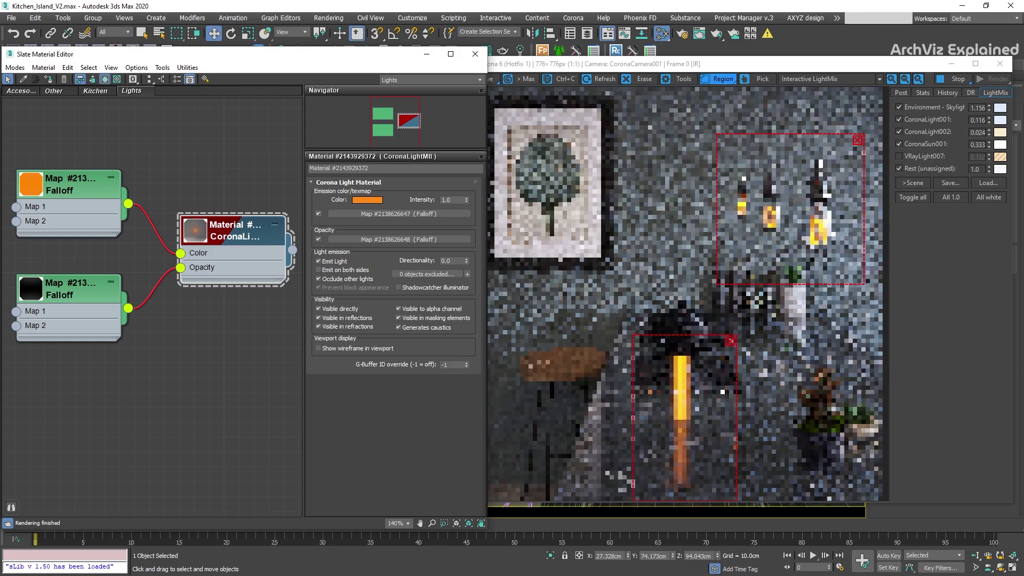
- Try light material intensities 0.1 and 0.5, settling on 2.0
double_click(450, 201)
text(0.1)
key(Return)
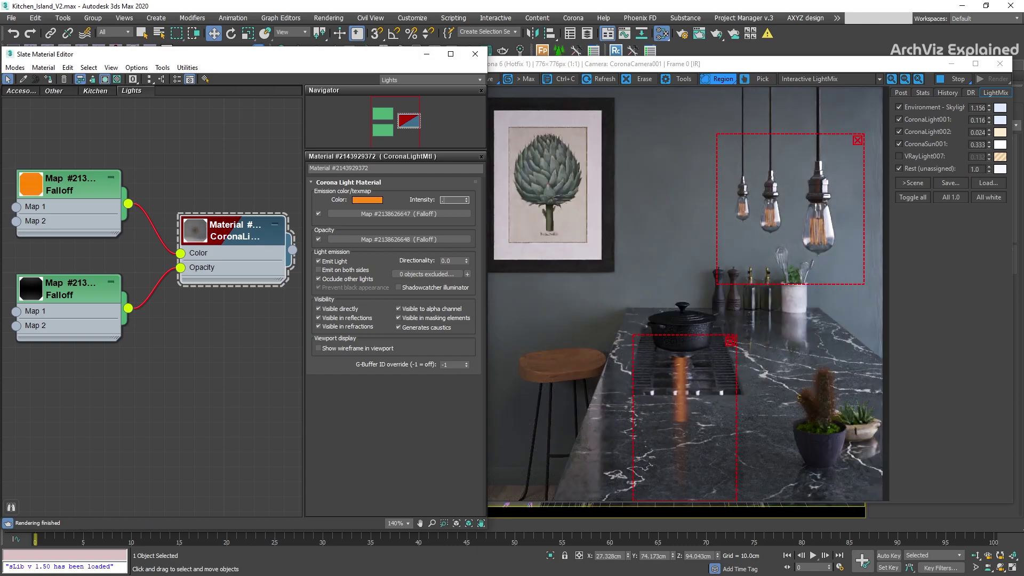
text(0.5)
key(Return)
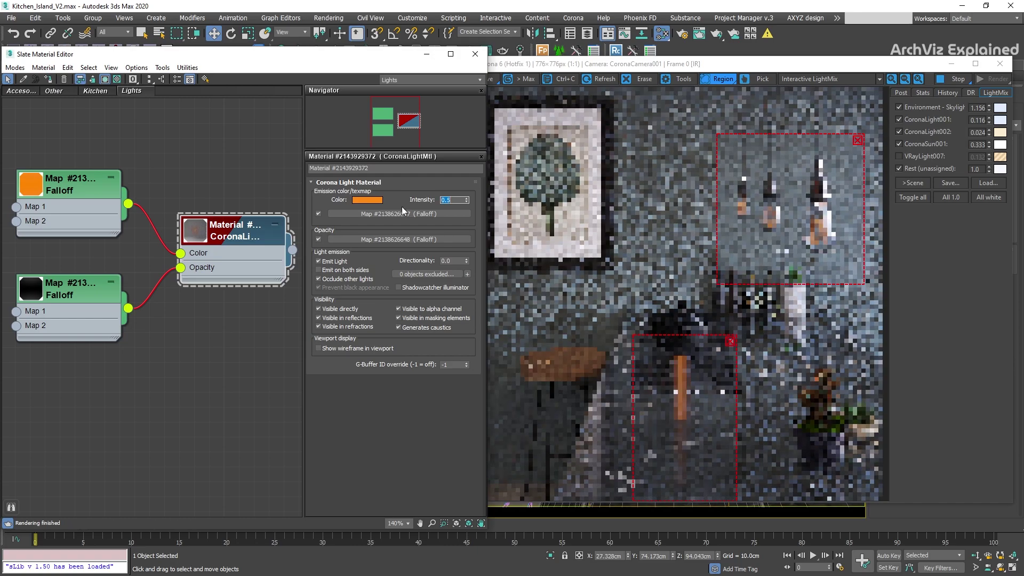
text(2.0)
key(Return)
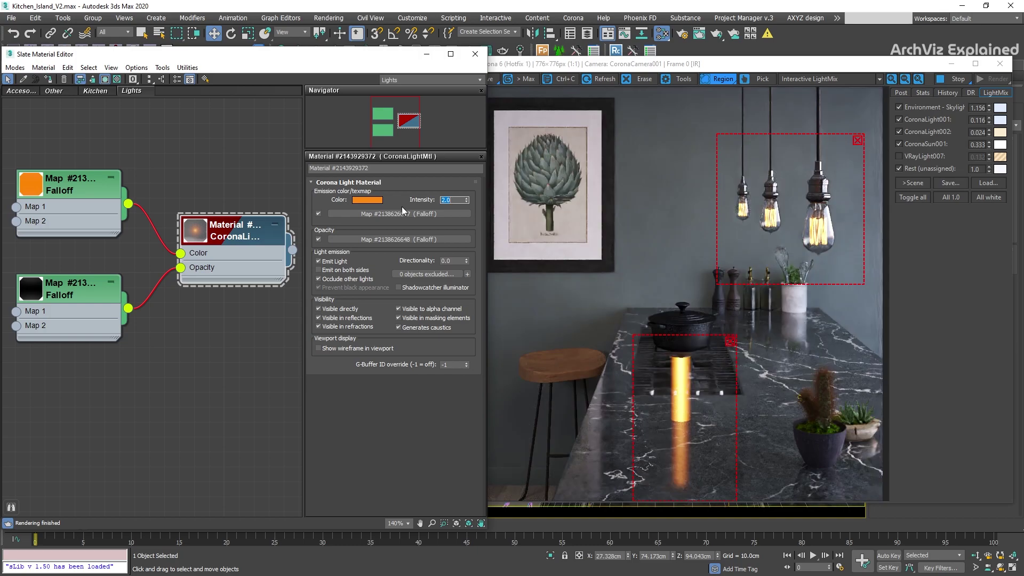
- Turn off CoronaLight002, CoronaSun001, CoronaLight001 and the environment in the LightMix
click(922, 142)
click(916, 133)
click(913, 120)
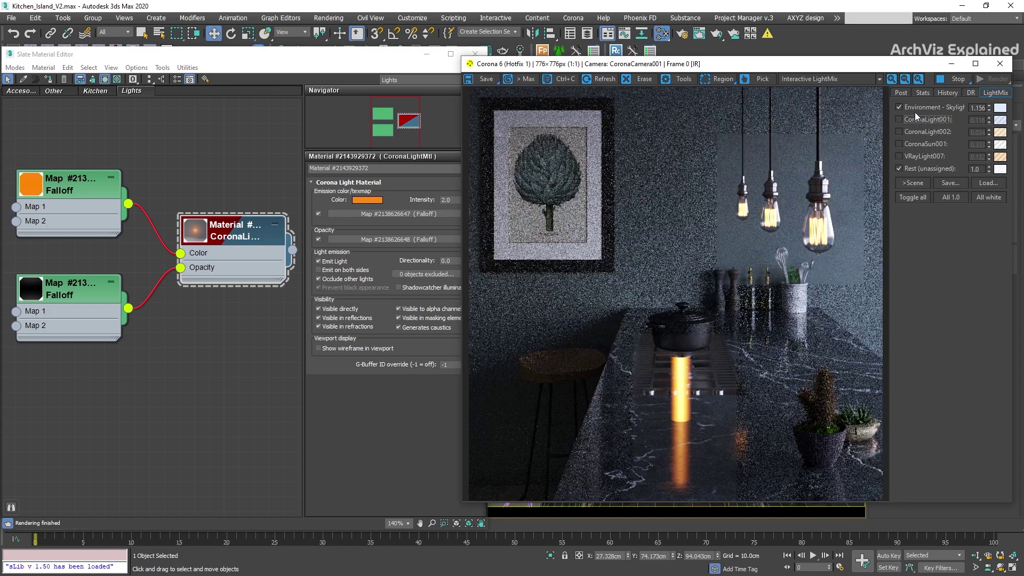
click(917, 107)
- Test intensity 200 and Emit Light off and on, then return intensity to 2
double_click(448, 199)
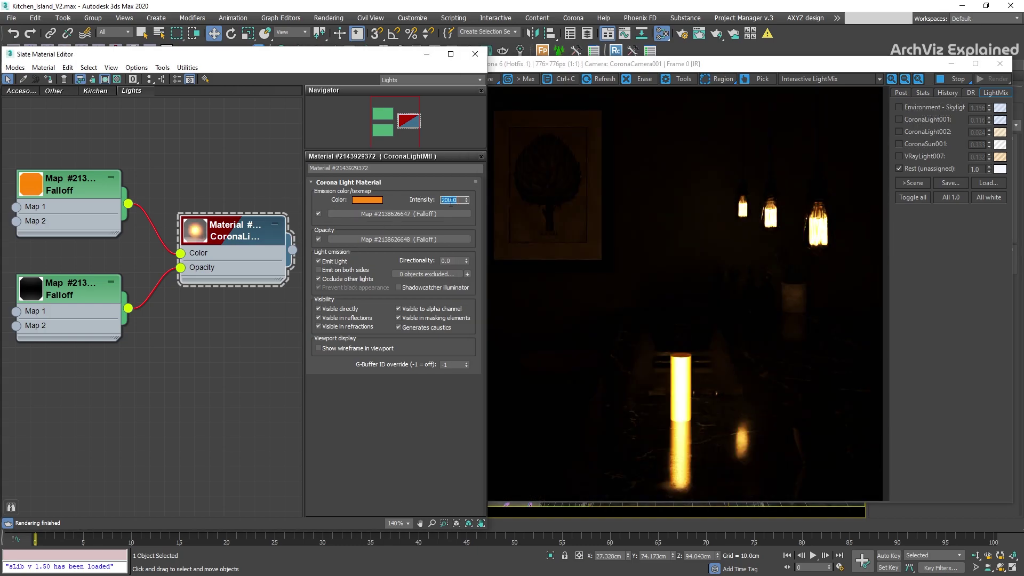
text(200)
key(Return)
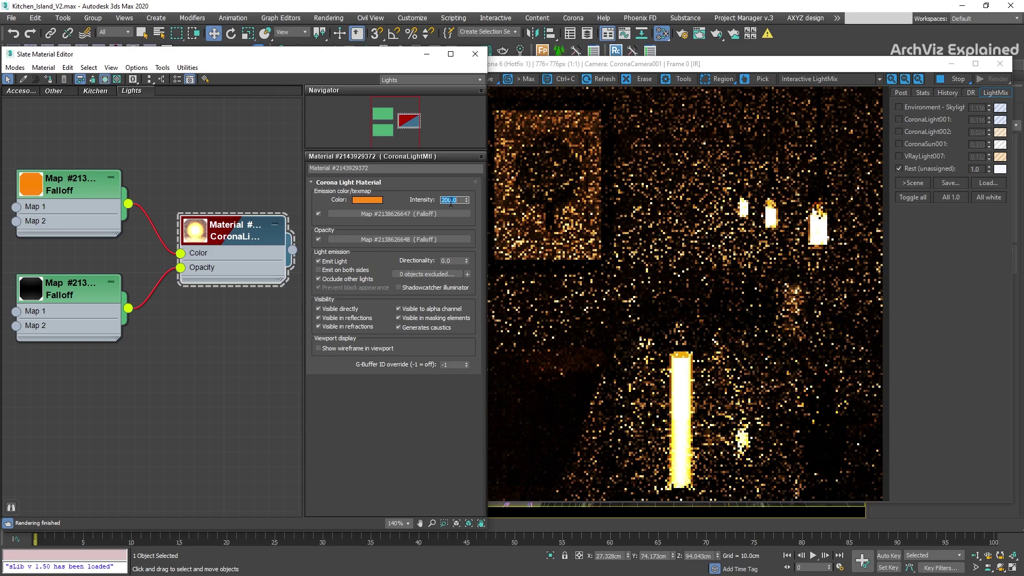
click(319, 261)
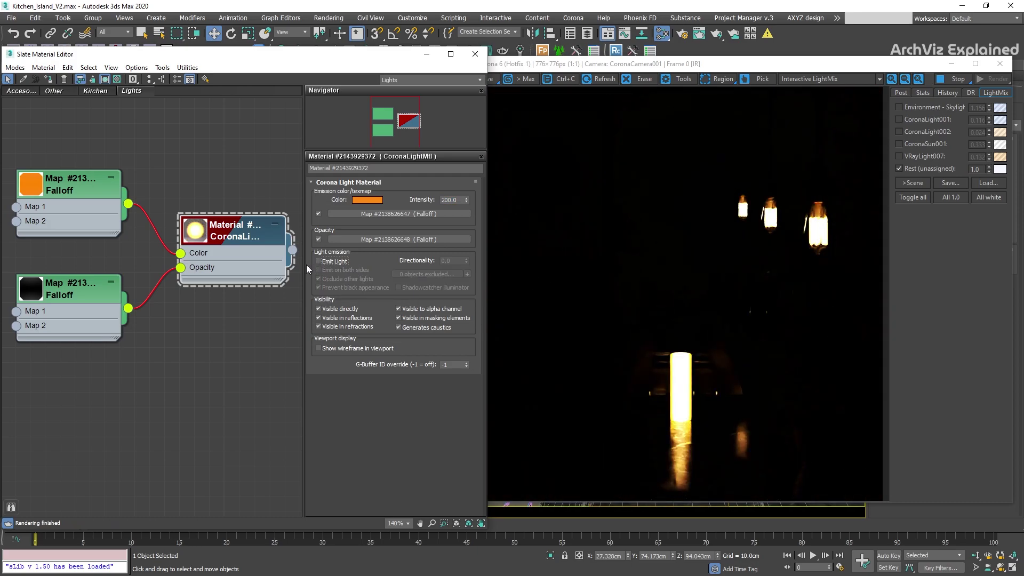
click(317, 261)
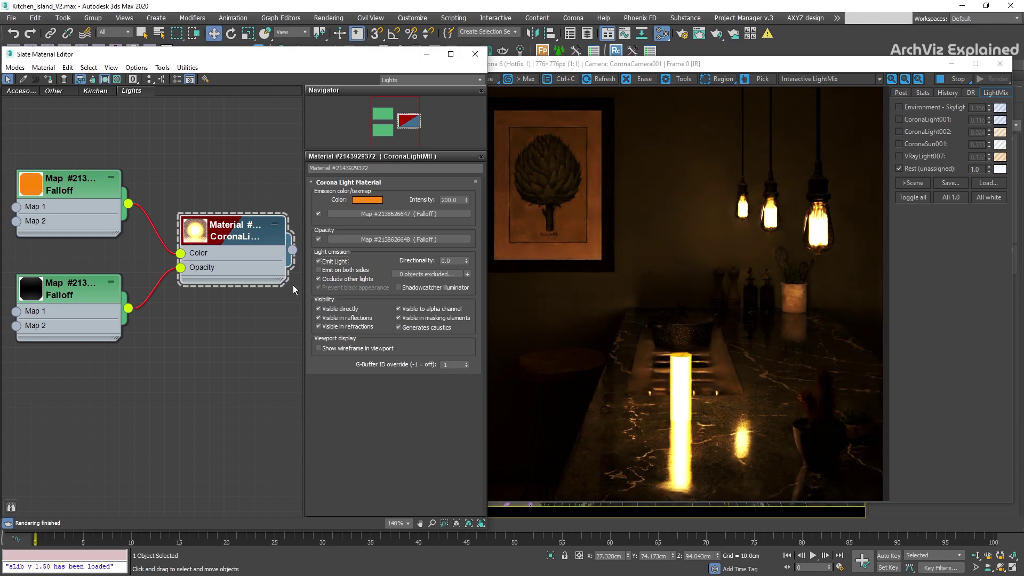
double_click(450, 201)
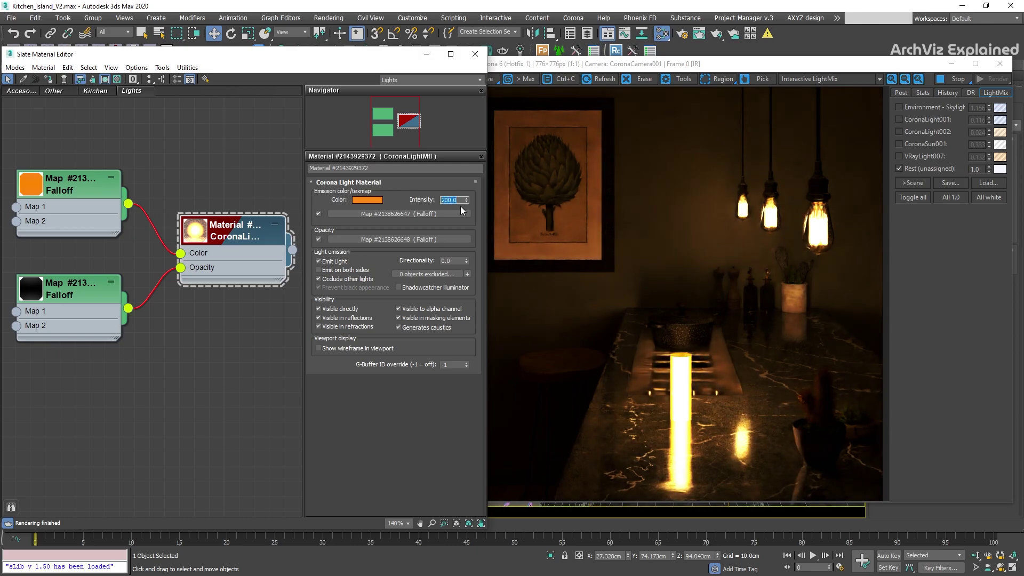
text(2)
key(Return)
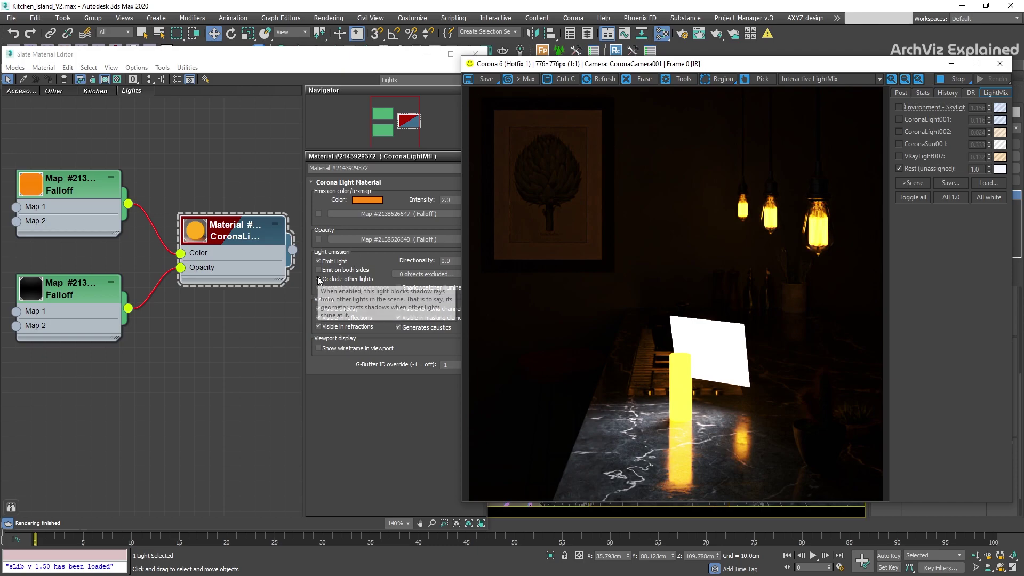
- Turn on Occlude other lights for the filament light material
click(318, 279)
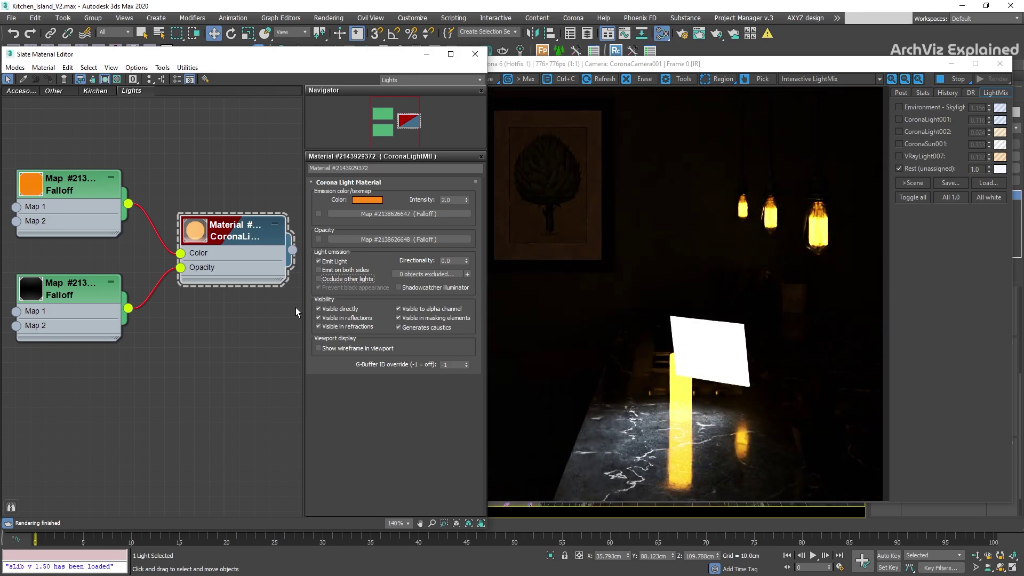
click(318, 279)
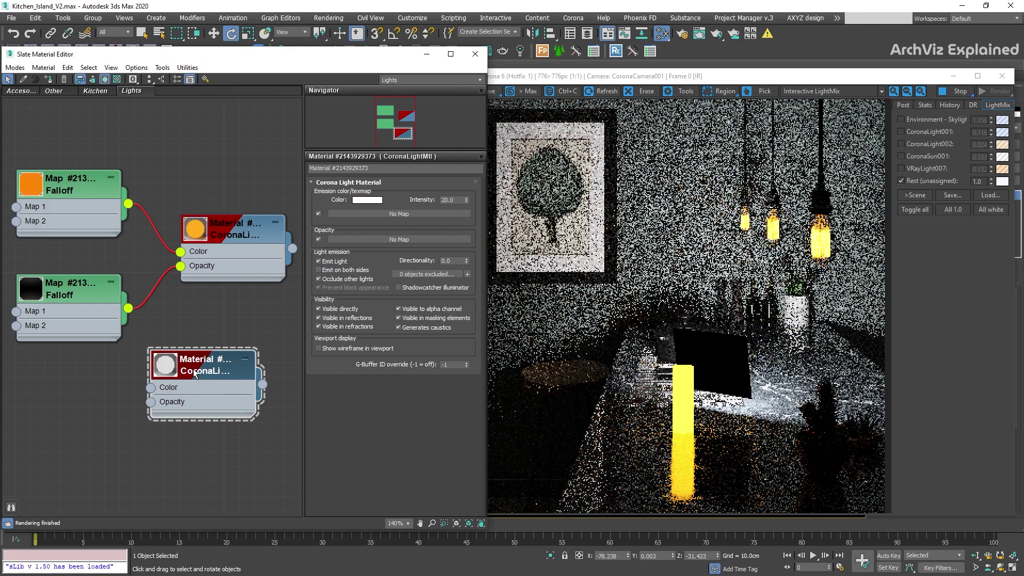
- Enable Emit on both sides and set the white light material's Directionality to 0.5
click(331, 271)
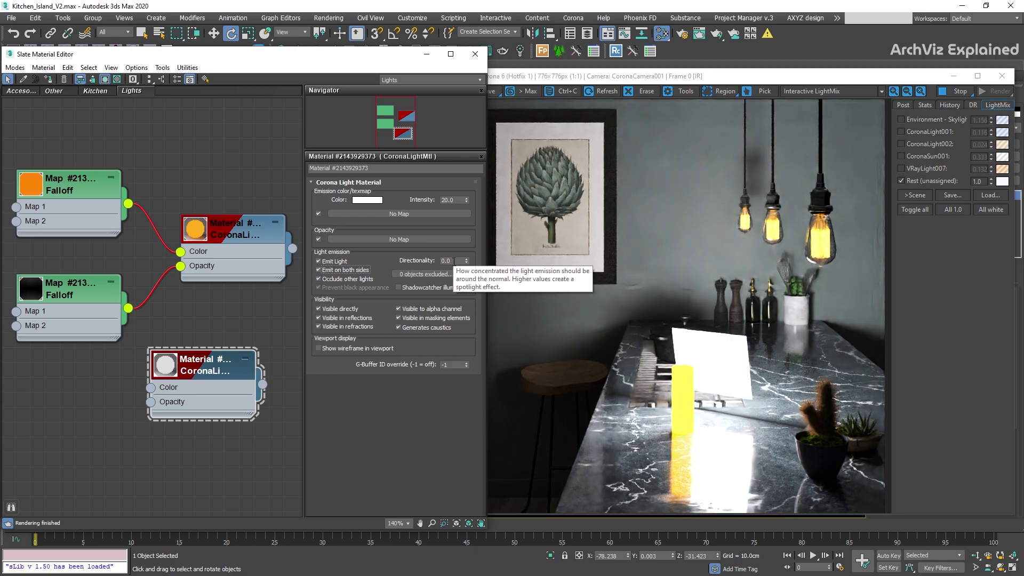
click(454, 261)
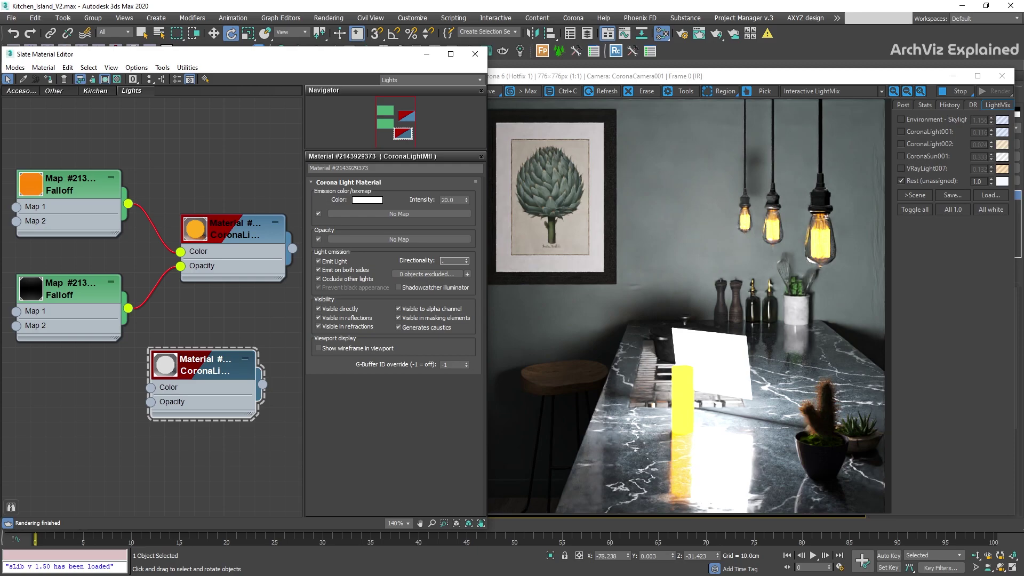
text(.5)
key(Return)
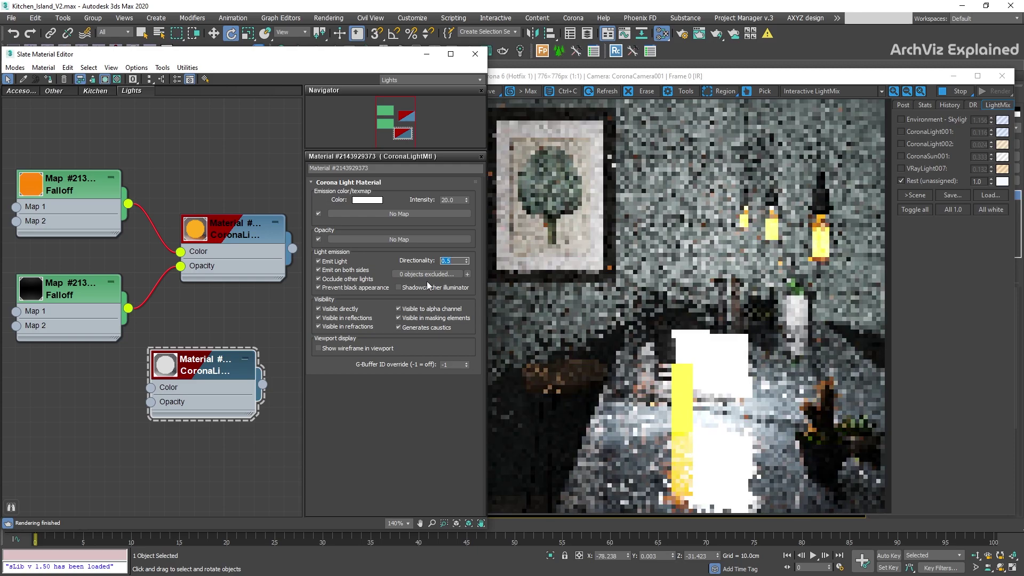
- Test Directionality at 1.0 and 0.7, then reset it to 0.0
text(1)
key(Return)
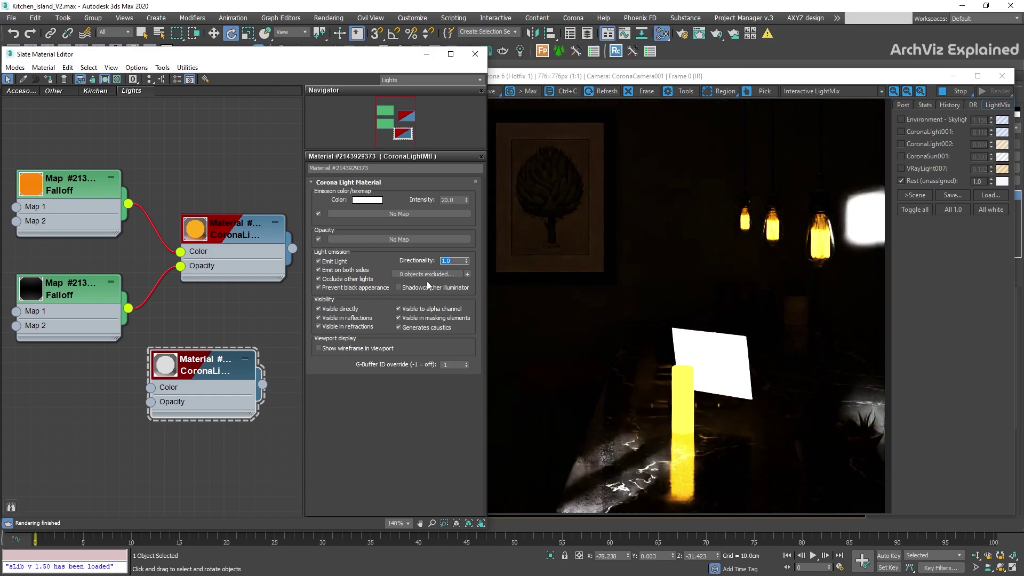
text(0.7)
key(Return)
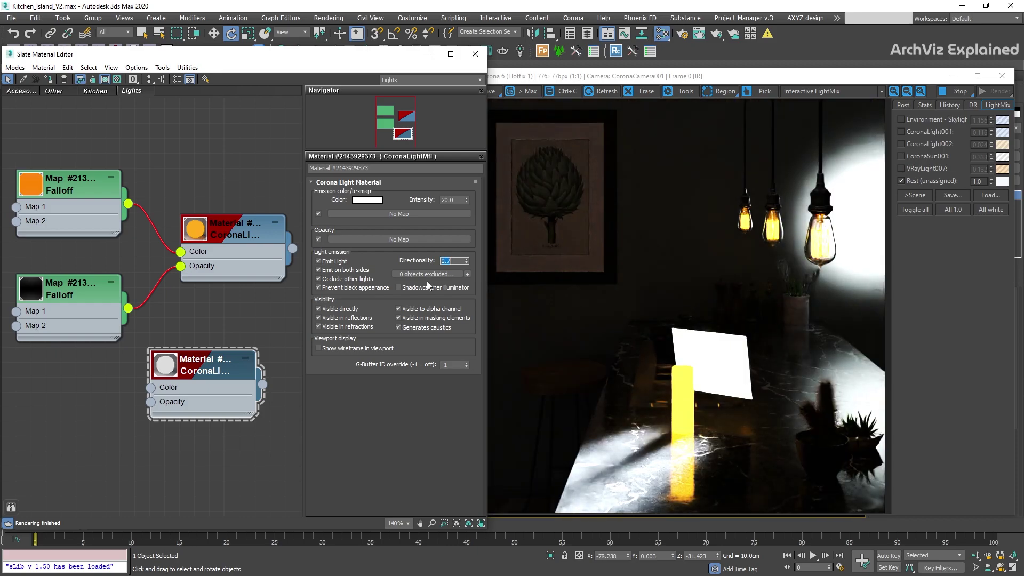
text(0)
key(Return)
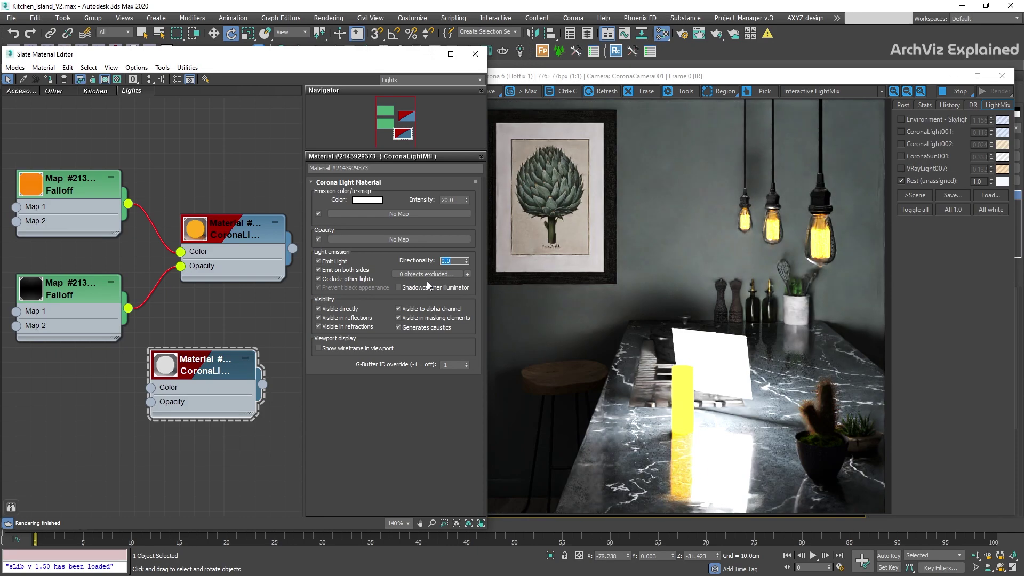
- Exclude 24 scene objects from the white light material
click(457, 274)
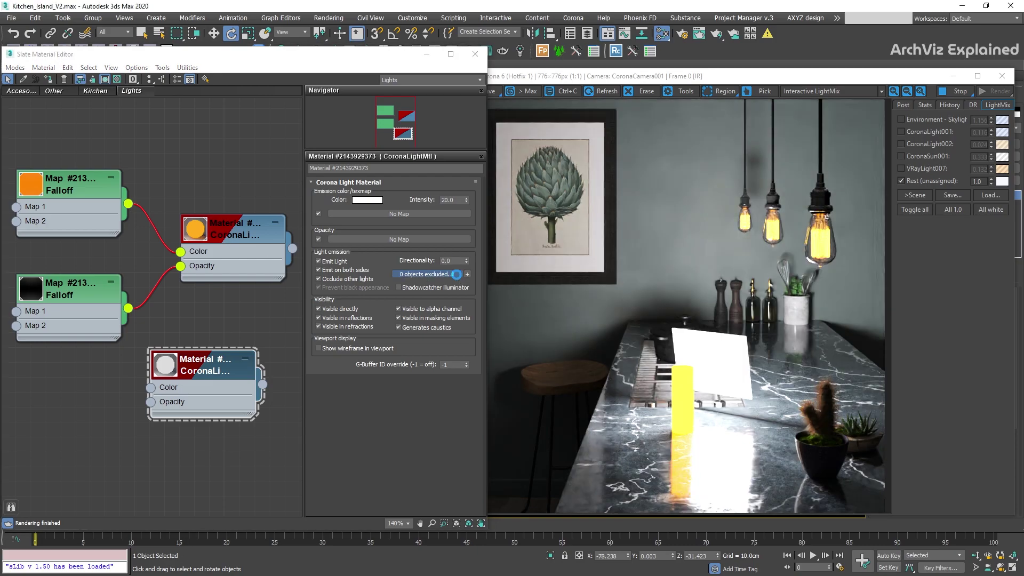
drag(437, 167, 225, 120)
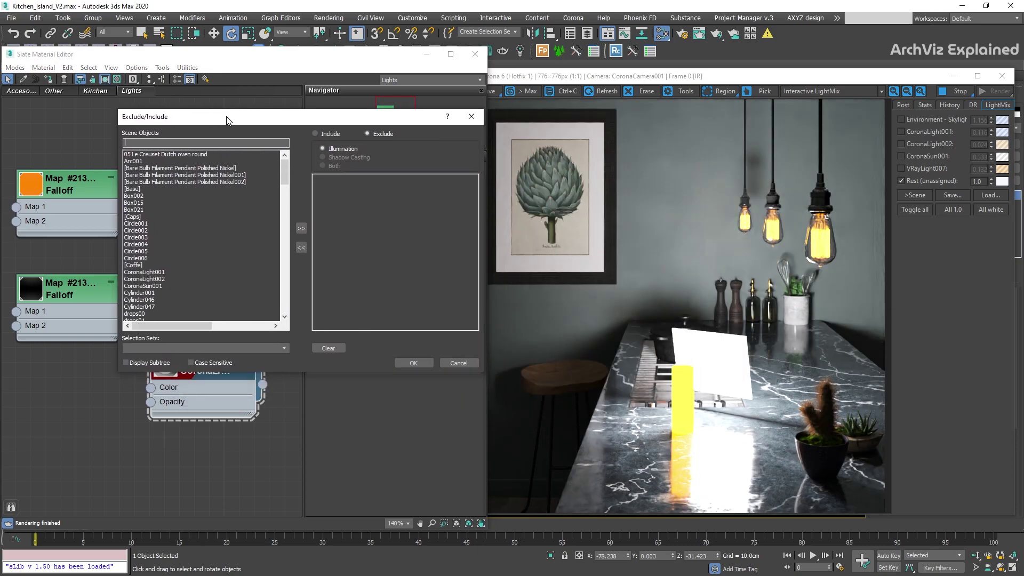
click(139, 155)
shift+click(137, 317)
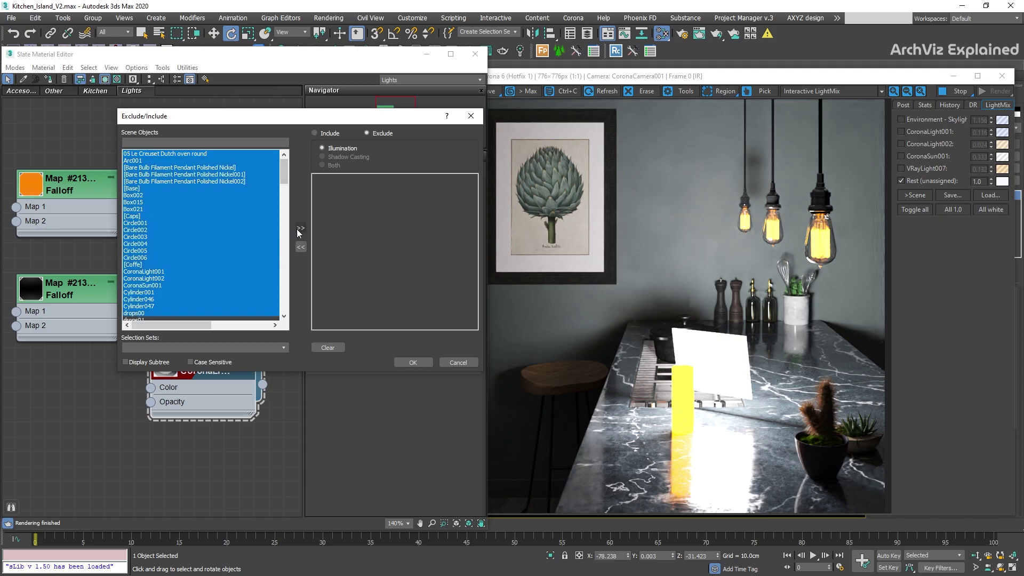
click(301, 228)
click(404, 361)
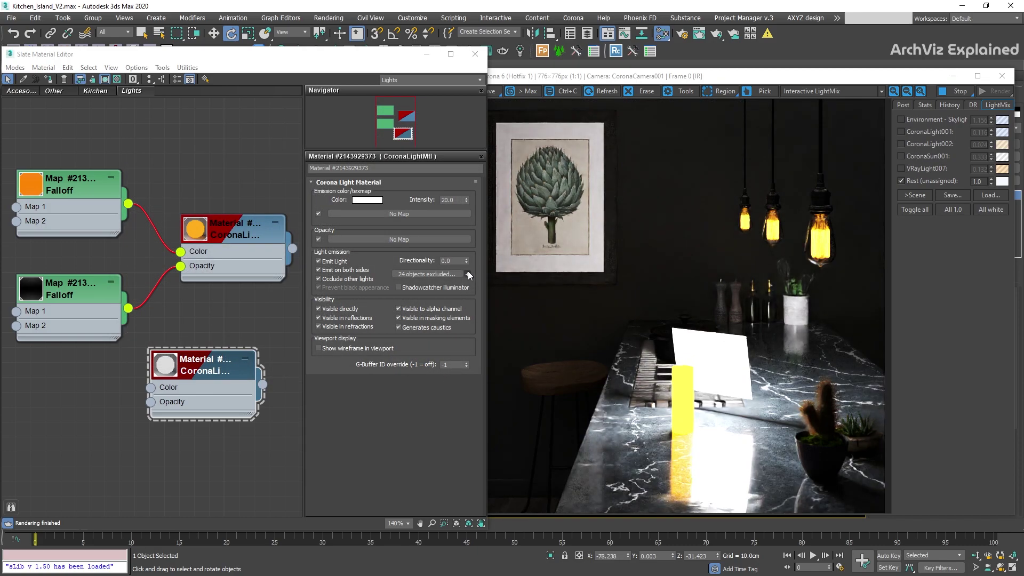
- Remove all exclusions back to 0 objects and select the orange CoronaLightMtl node
click(421, 273)
drag(551, 224, 492, 300)
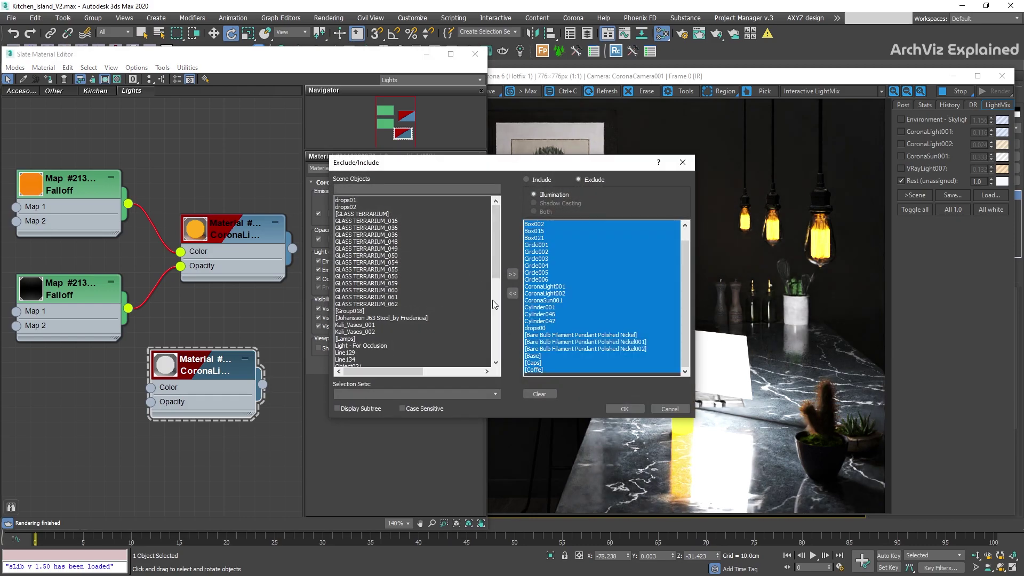
click(512, 292)
click(624, 408)
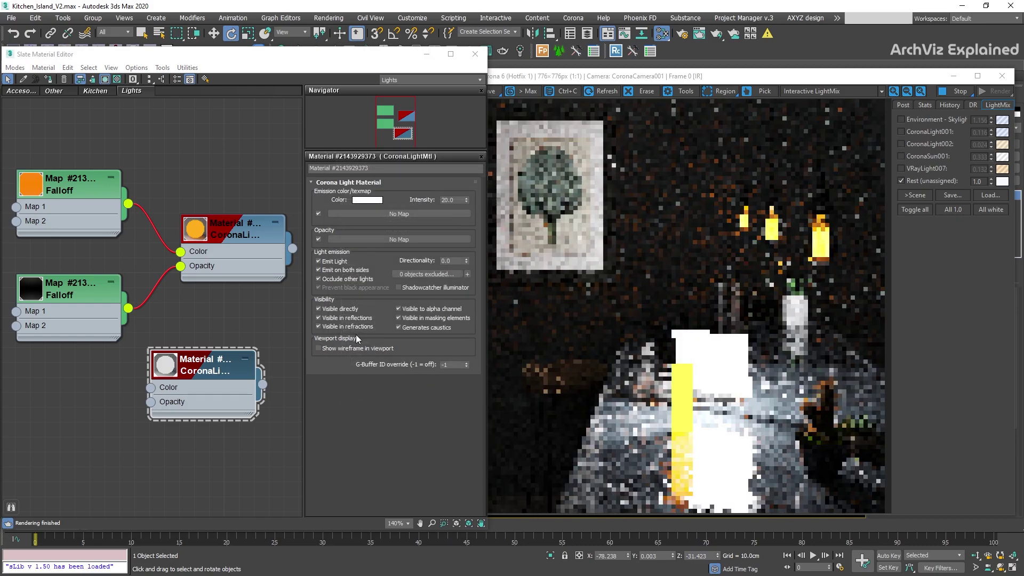
drag(206, 365, 238, 440)
click(248, 232)
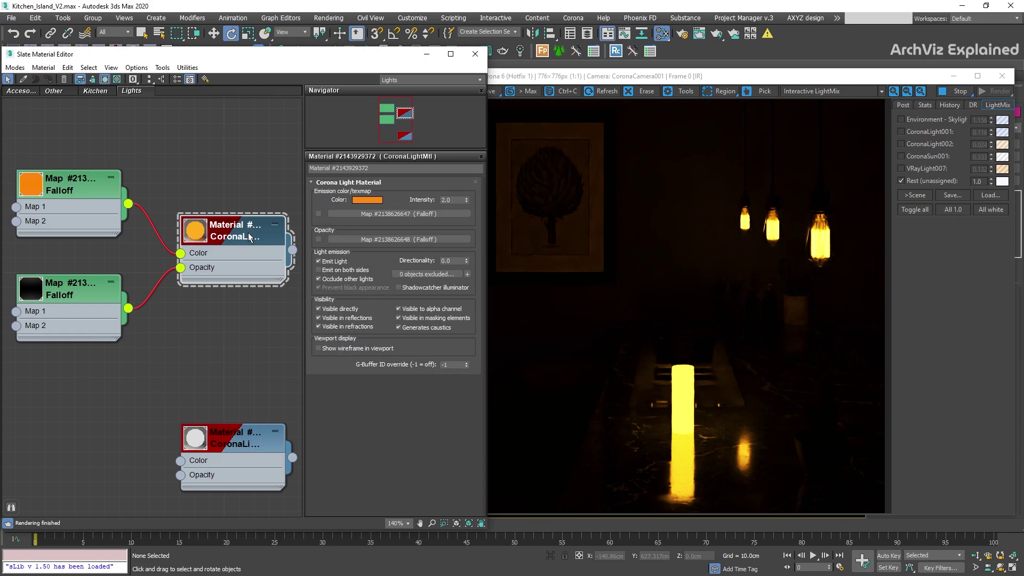
- Turn off Emit Light on the orange material and toggle Visible directly off and on
click(325, 263)
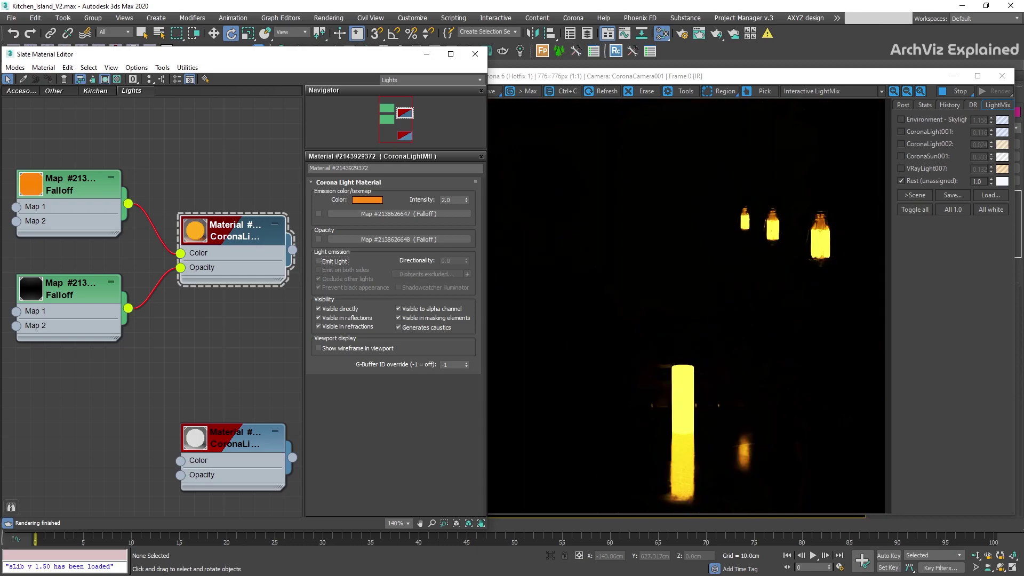
click(334, 310)
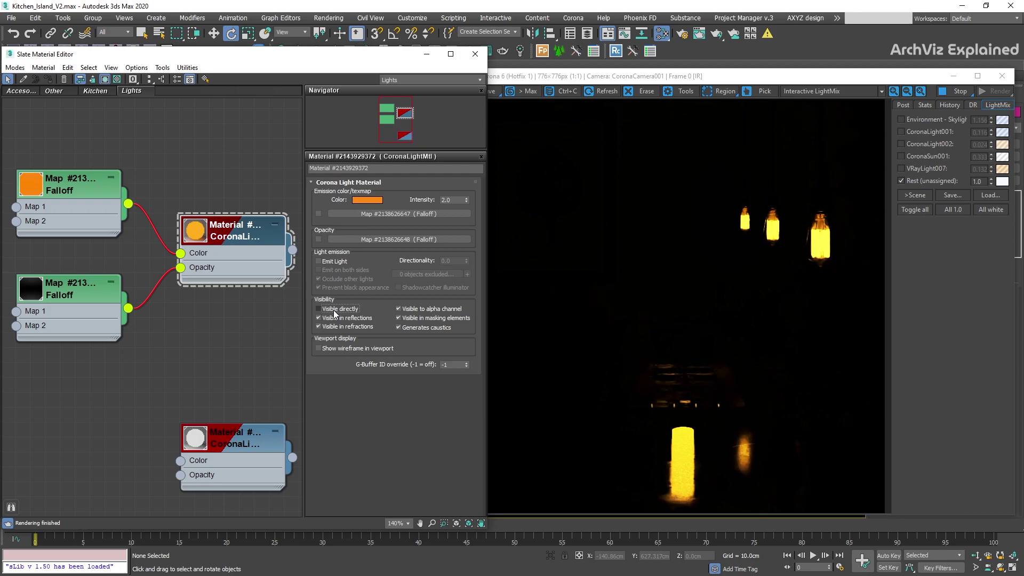
click(333, 310)
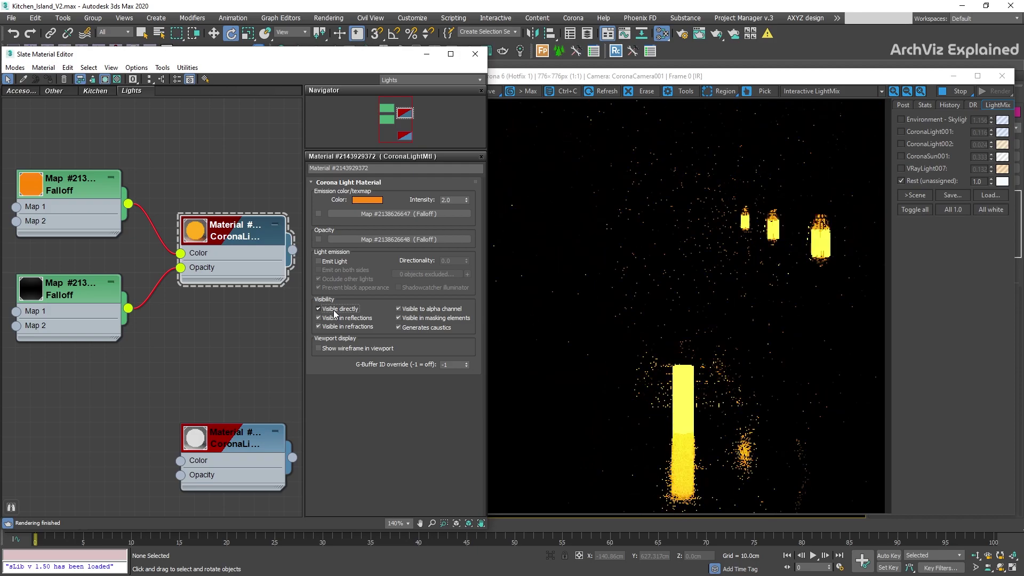
- Toggle visibility in reflections and in refractions off, then back on
click(331, 319)
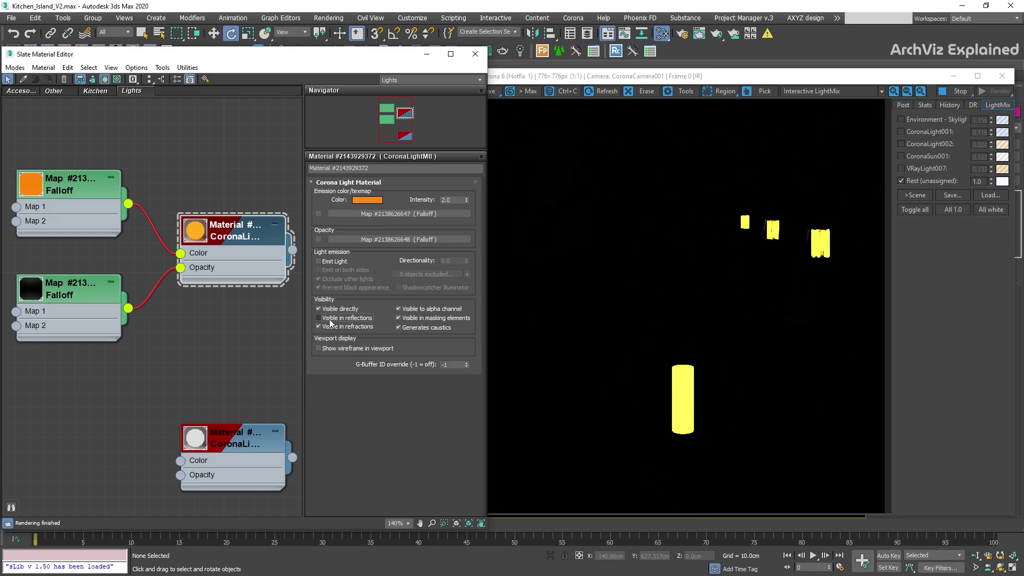
click(330, 319)
click(329, 327)
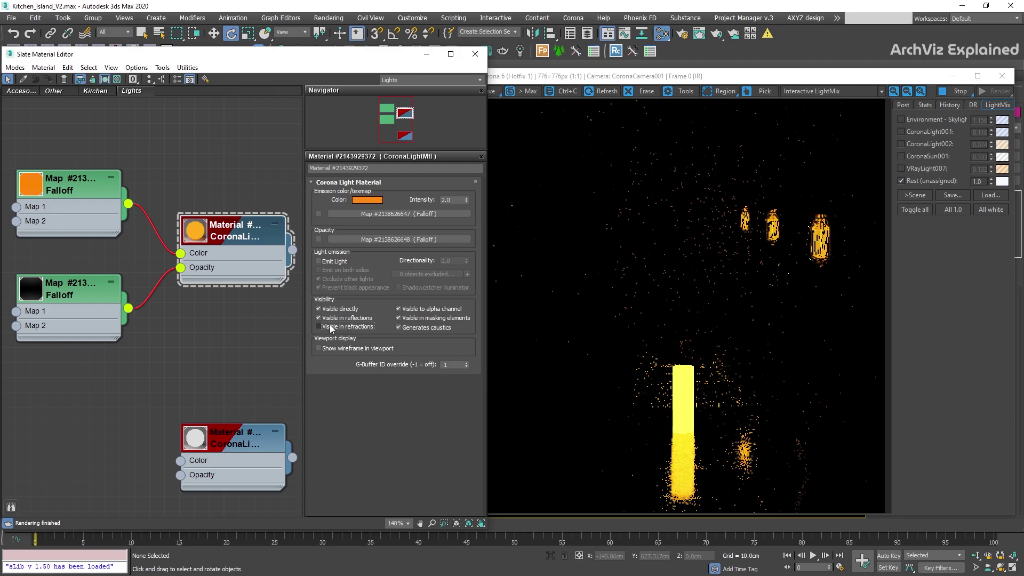
click(330, 327)
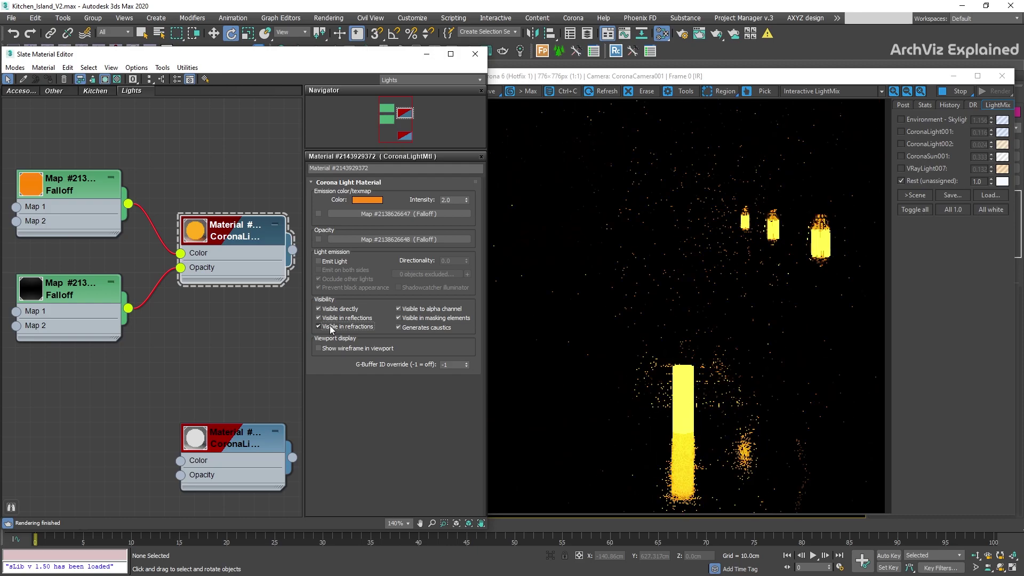
- Re-enable CoronaLight002, CoronaLight001 and the environment in LightMix, plus the Falloff maps
click(911, 143)
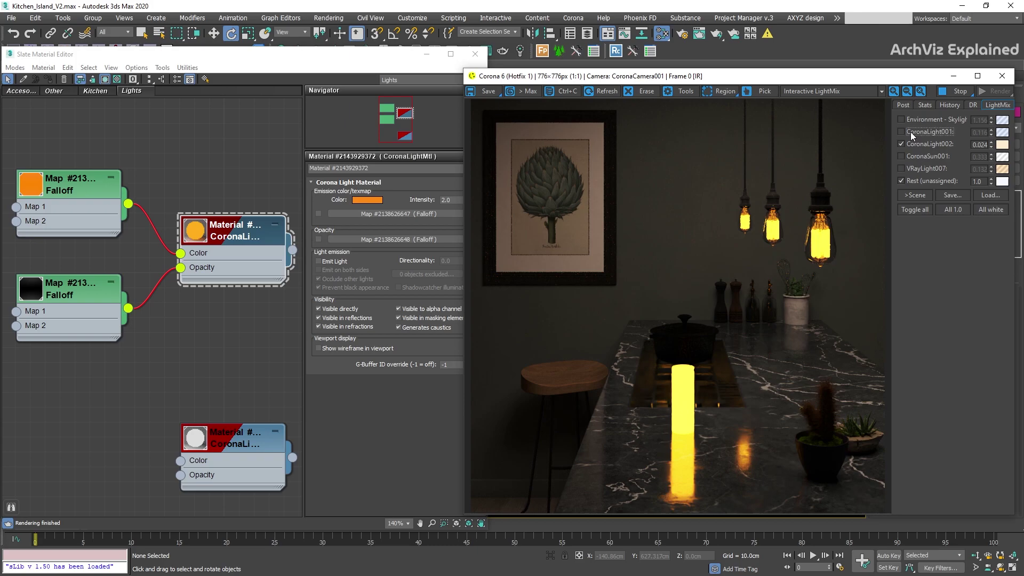
click(910, 132)
click(913, 120)
click(318, 239)
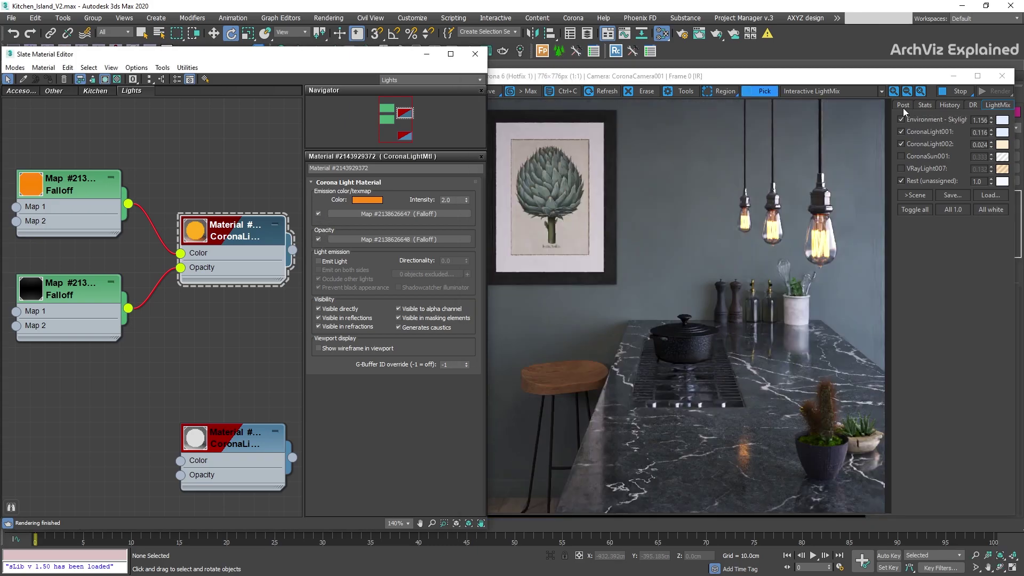
- Enable Bloom and Glare with size 5, bloom 1.5, glare 0.7, threshold 0.9, then select an object in the render
click(903, 106)
click(912, 138)
click(1007, 175)
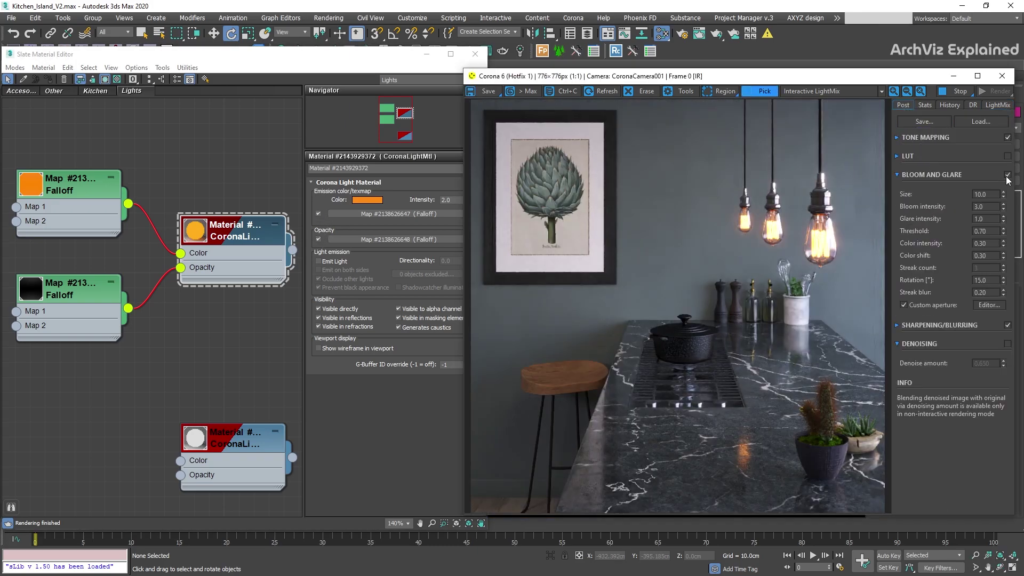
double_click(980, 194)
text(5)
key(Tab)
text(1.5)
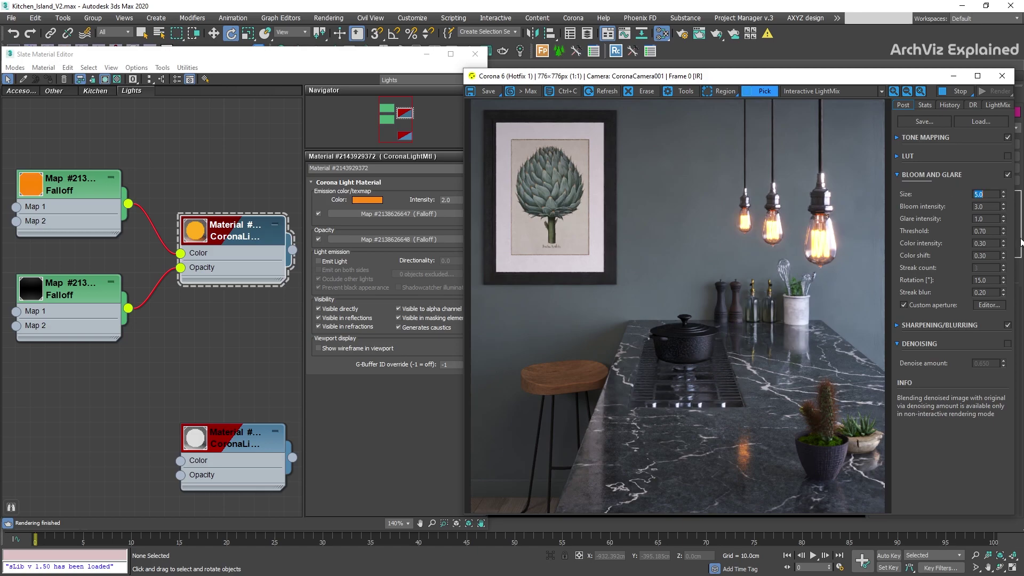
key(Tab)
text(.7)
key(Tab)
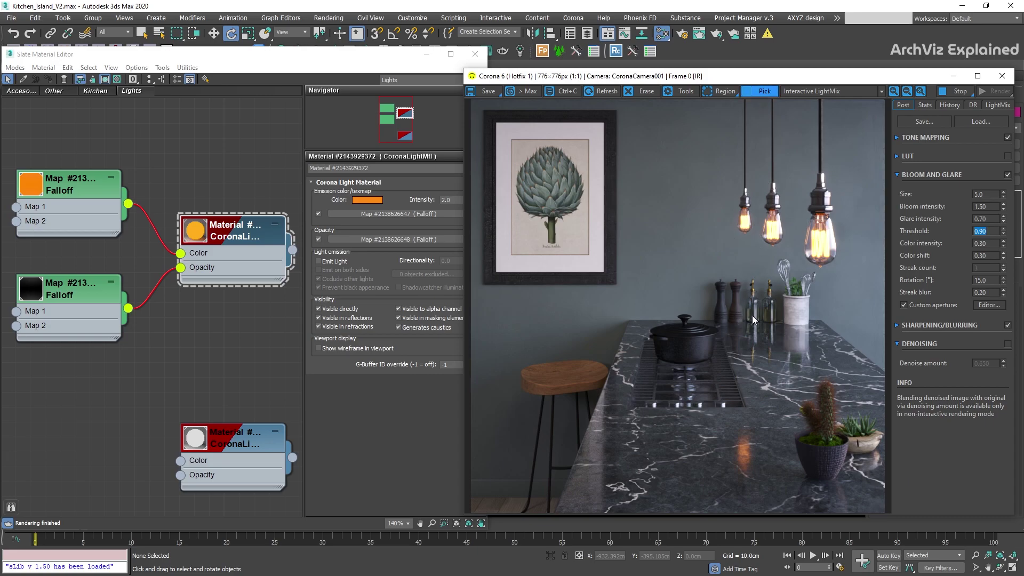
click(692, 347)
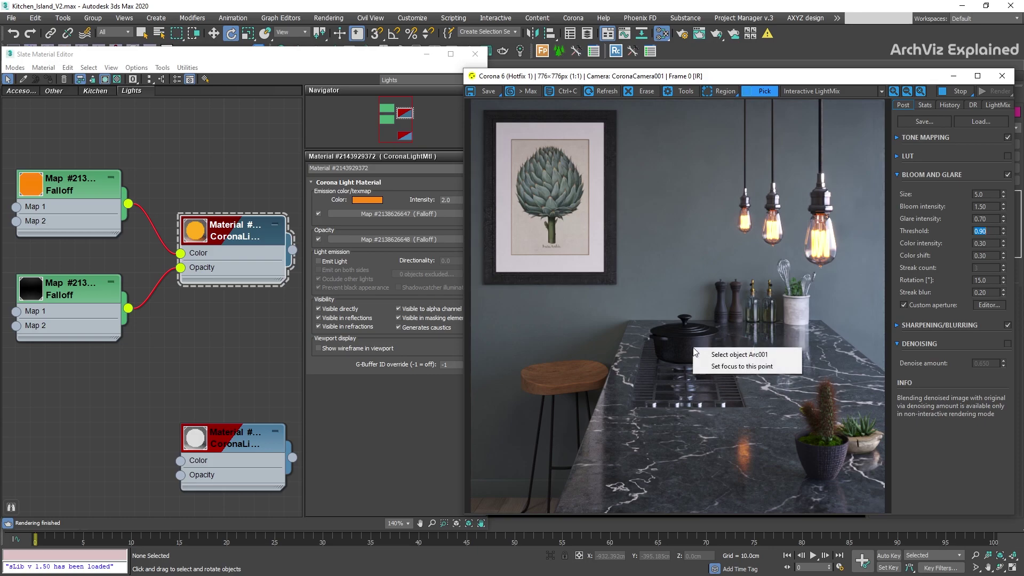
- Assign the orange CoronaLightMtl to the selected object and bring the Corona frame buffer forward
right_click(235, 251)
click(255, 252)
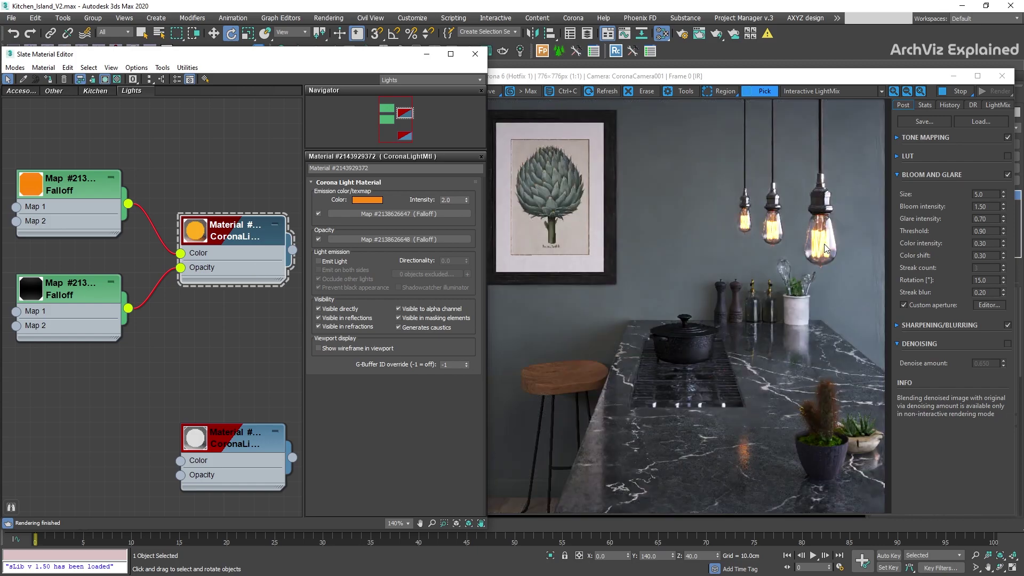
click(752, 94)
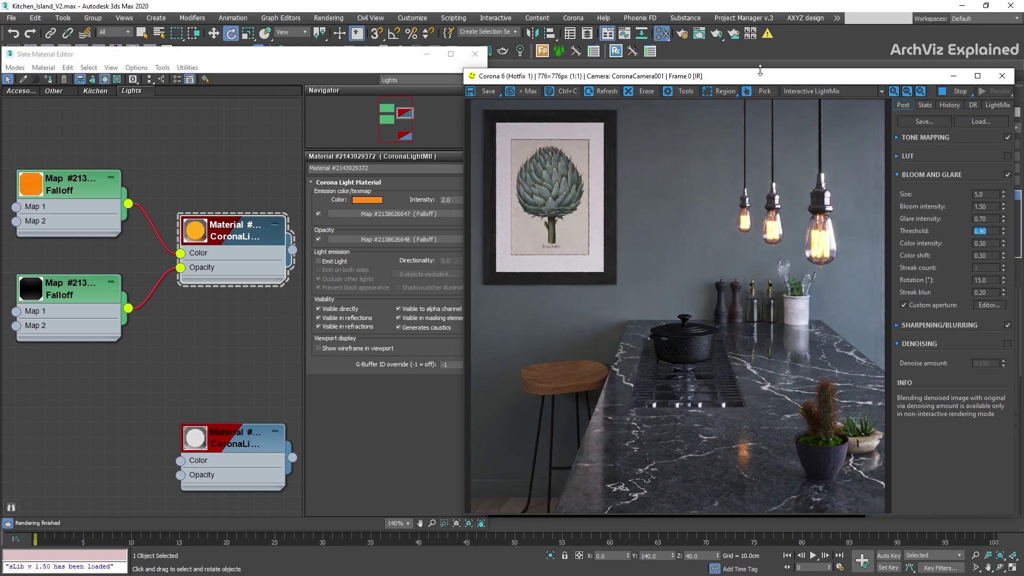